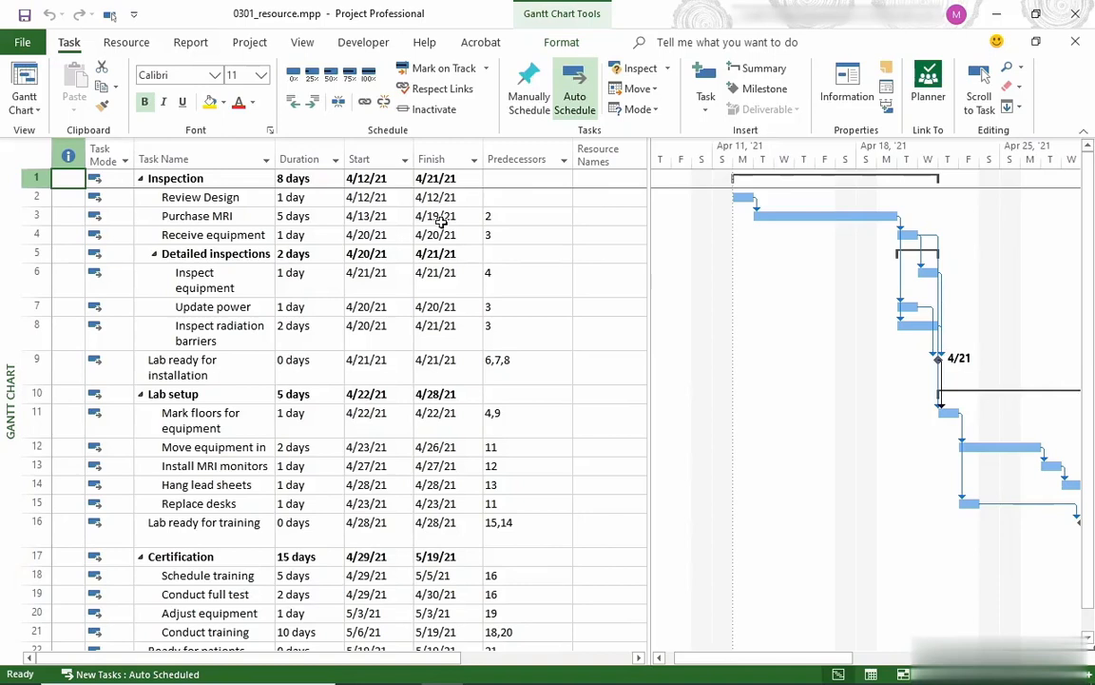
# Switch to the Resource Sheet view and add a work resource named Diagnostic Lead Physician in the first row.
pyautogui.click(300, 45)
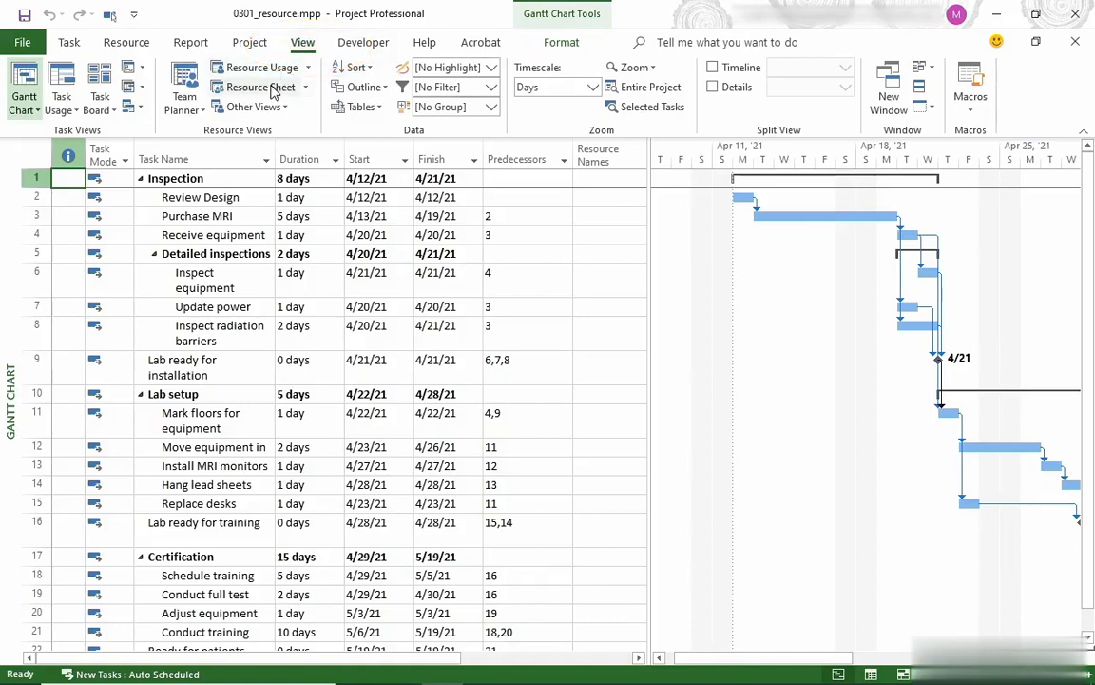
pyautogui.click(272, 88)
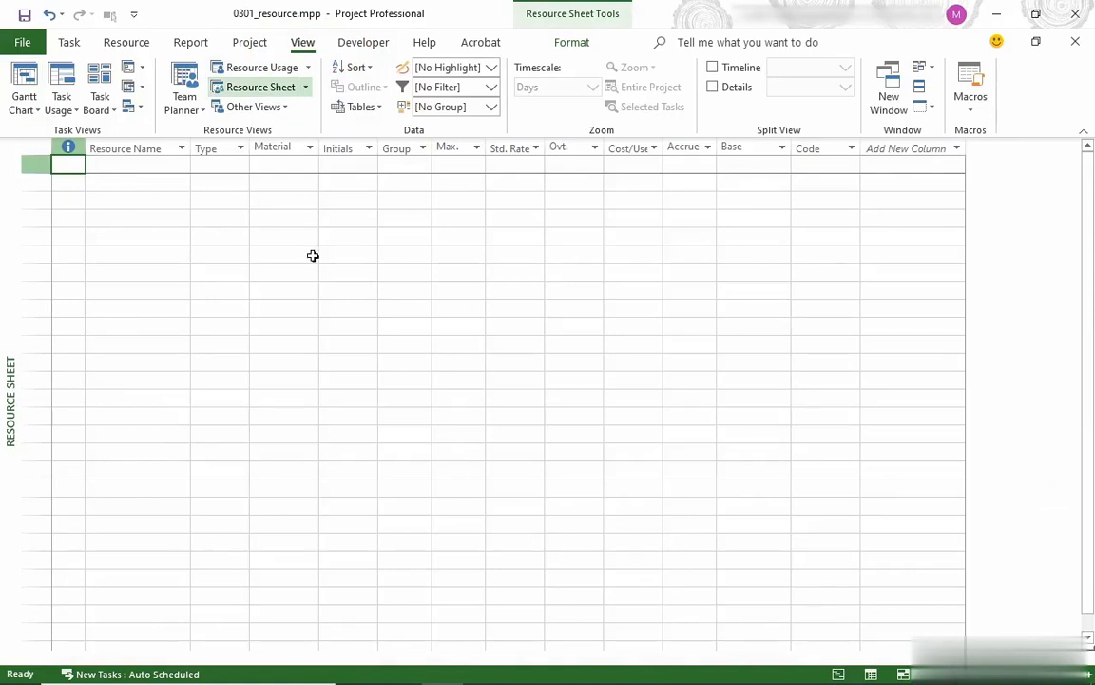
pyautogui.click(141, 168)
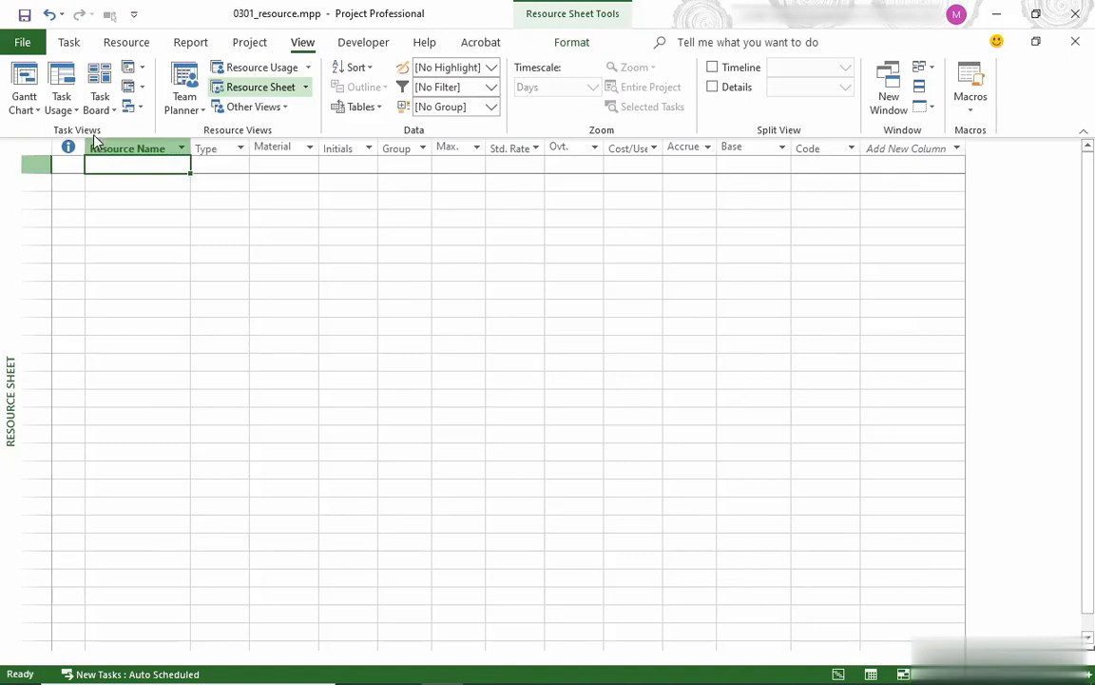
pyautogui.write('DiagnosticLead Physician')
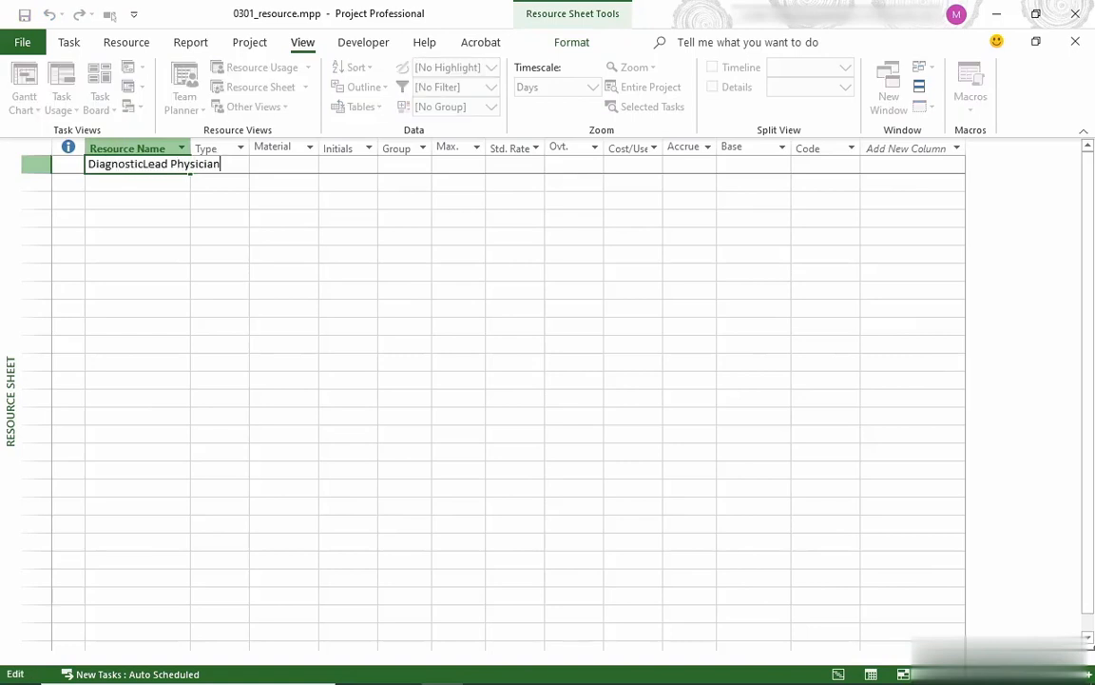
pyautogui.click(140, 166)
pyautogui.press('Tab')
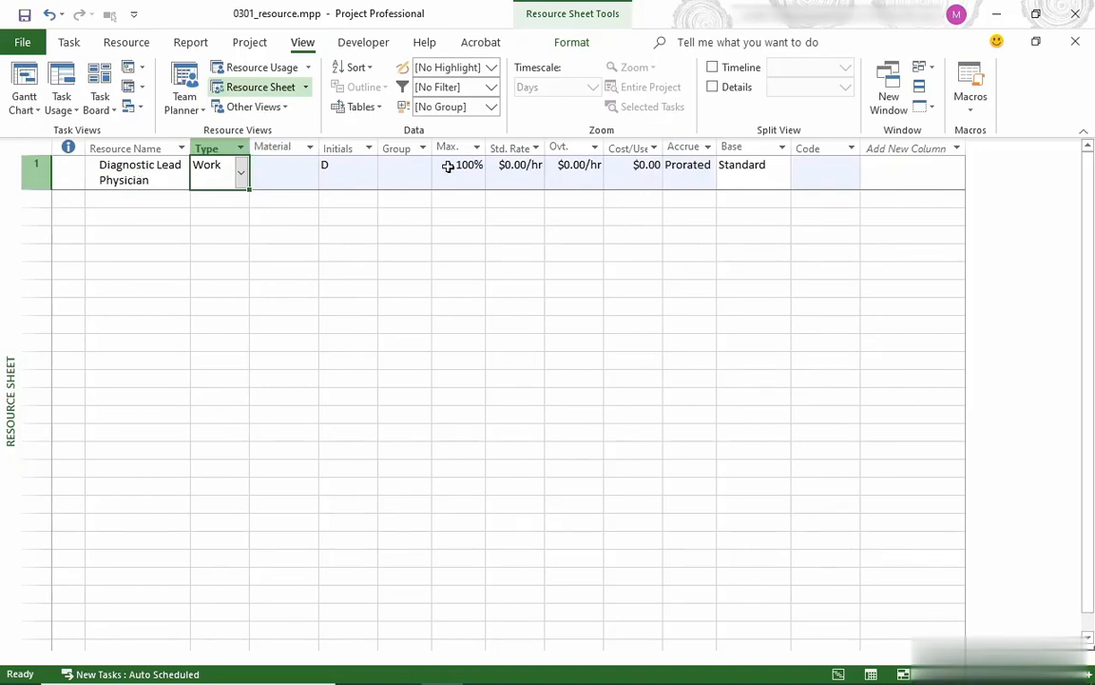
# Set the Diagnostic Lead Physician's standard rate to 200/hr.
pyautogui.click(527, 171)
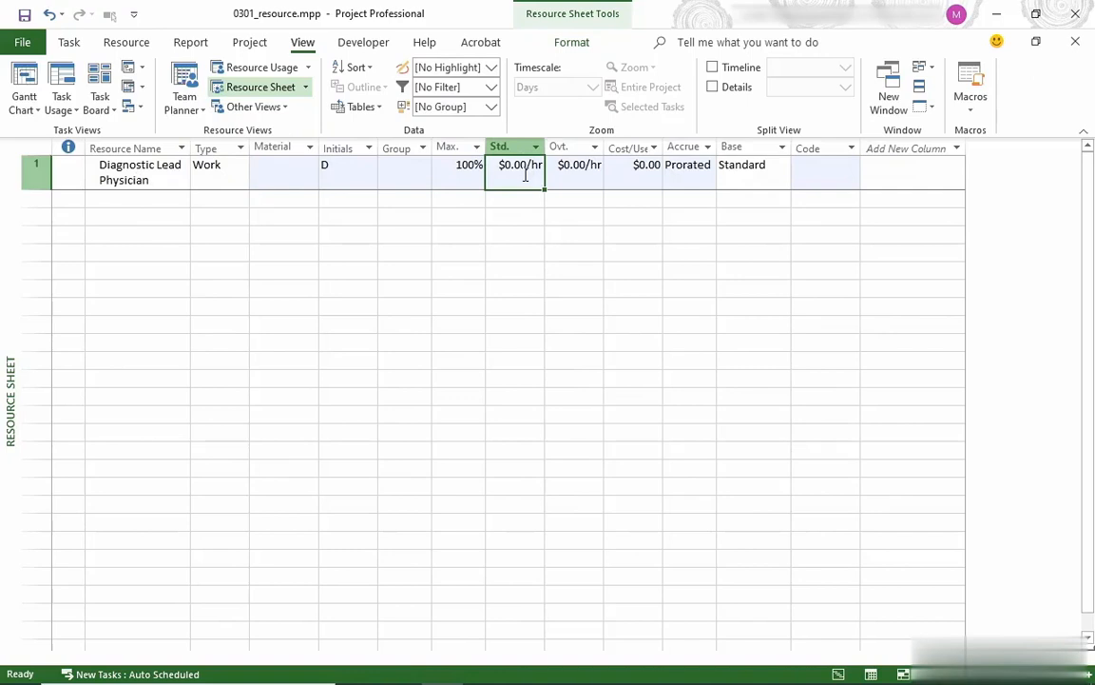
pyautogui.write('200/hr')
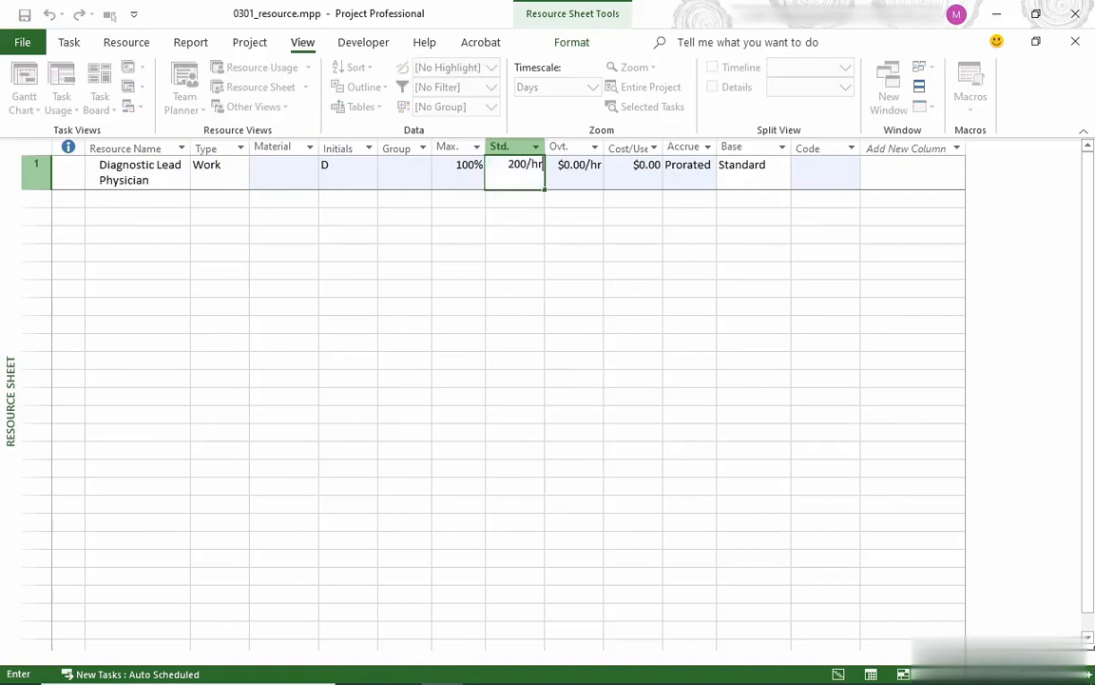
pyautogui.press('Return')
# Add a work resource named Construction in the second row with a standard rate of 400/hr.
pyautogui.click(133, 196)
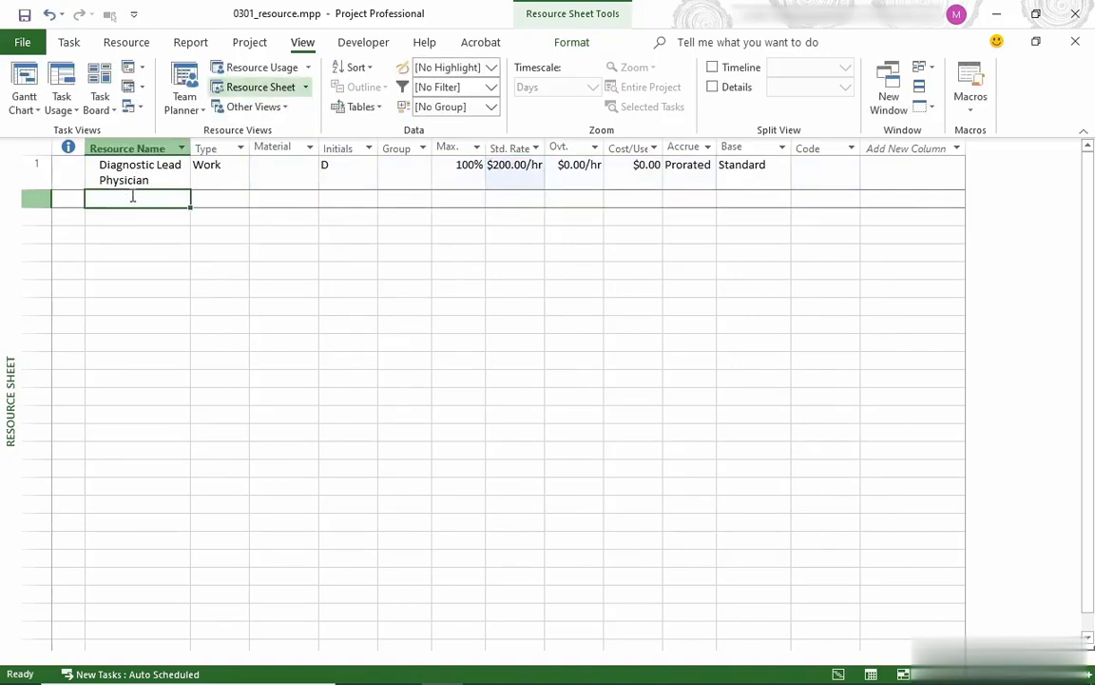
pyautogui.write('Construction')
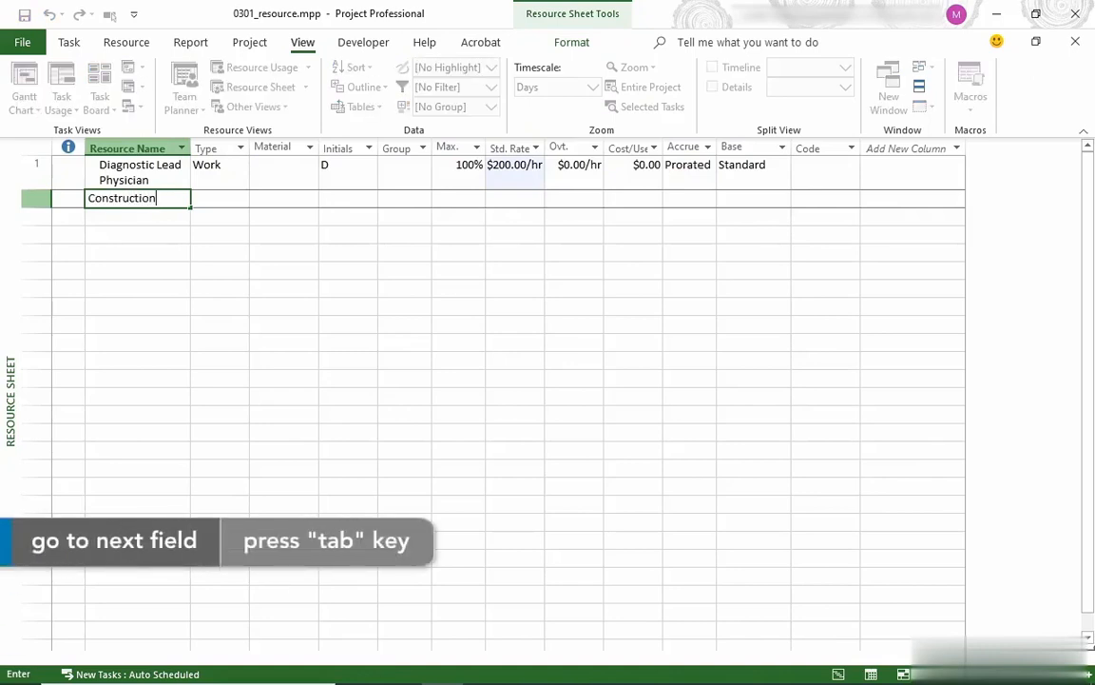
pyautogui.press('Tab')
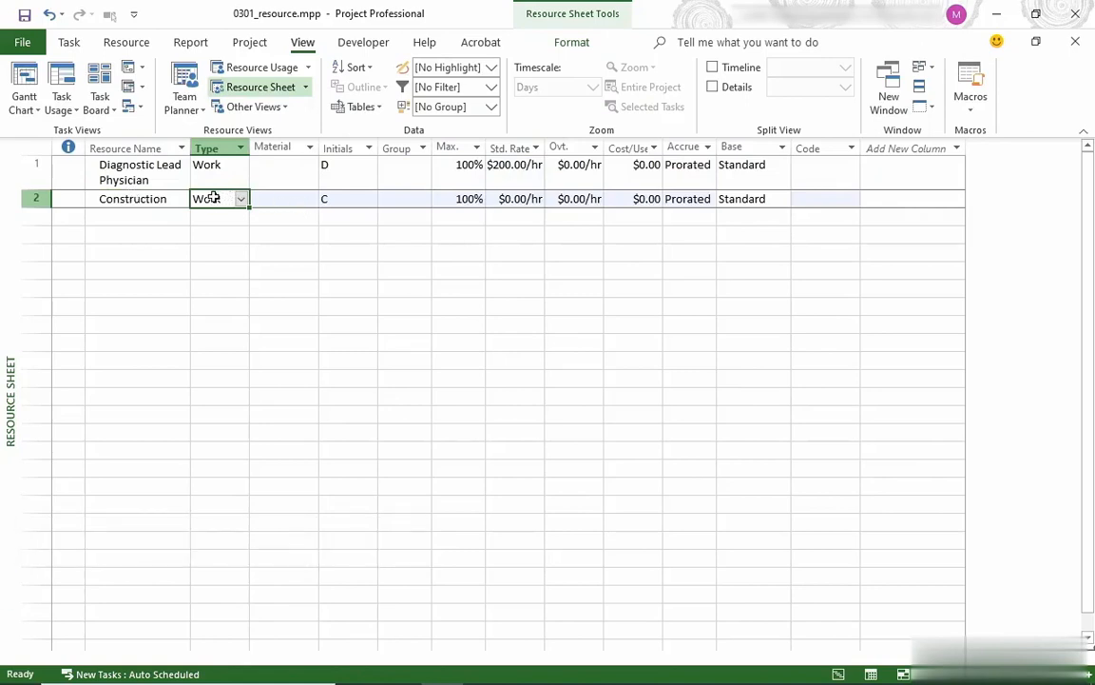
pyautogui.click(532, 200)
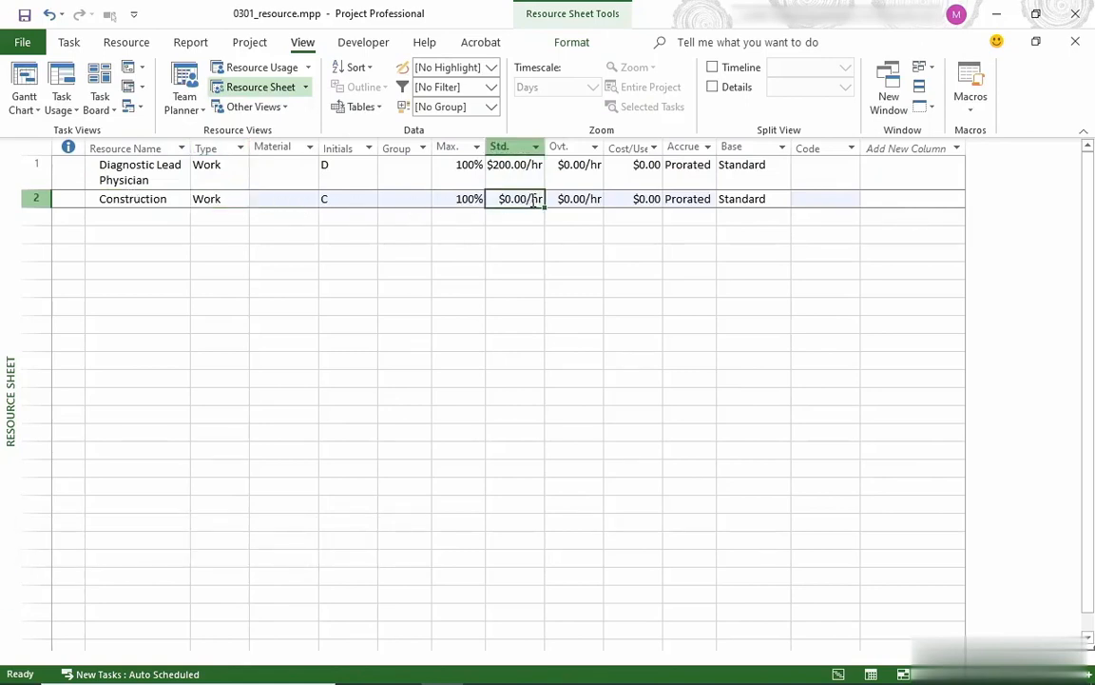
pyautogui.write('4')
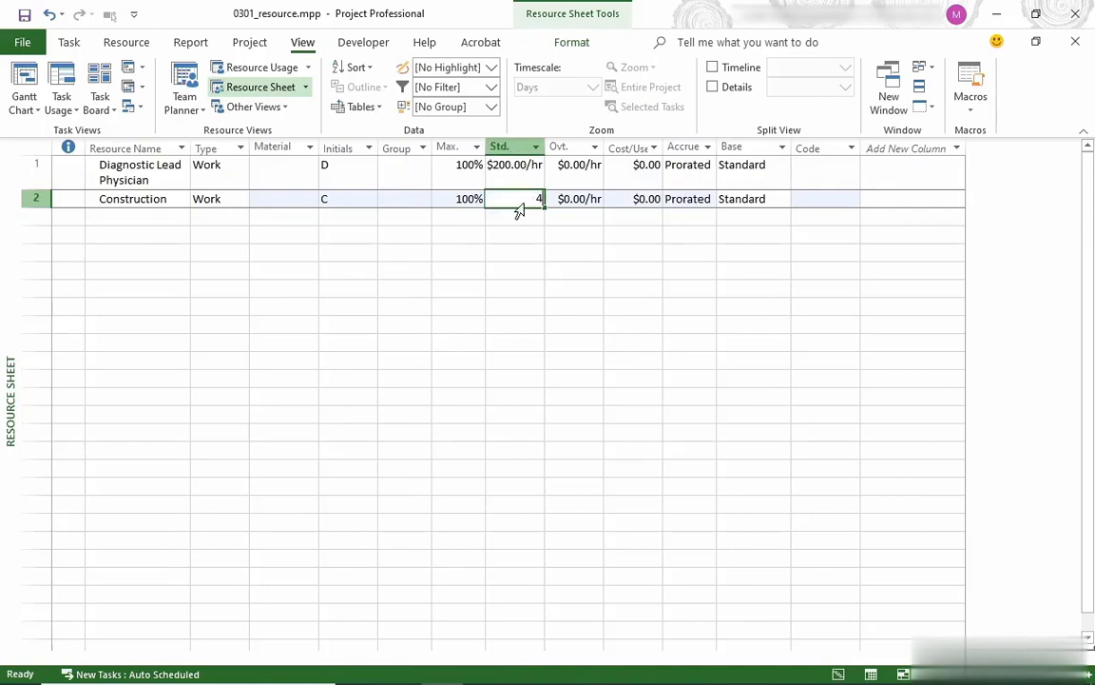
pyautogui.write('00.00/hr')
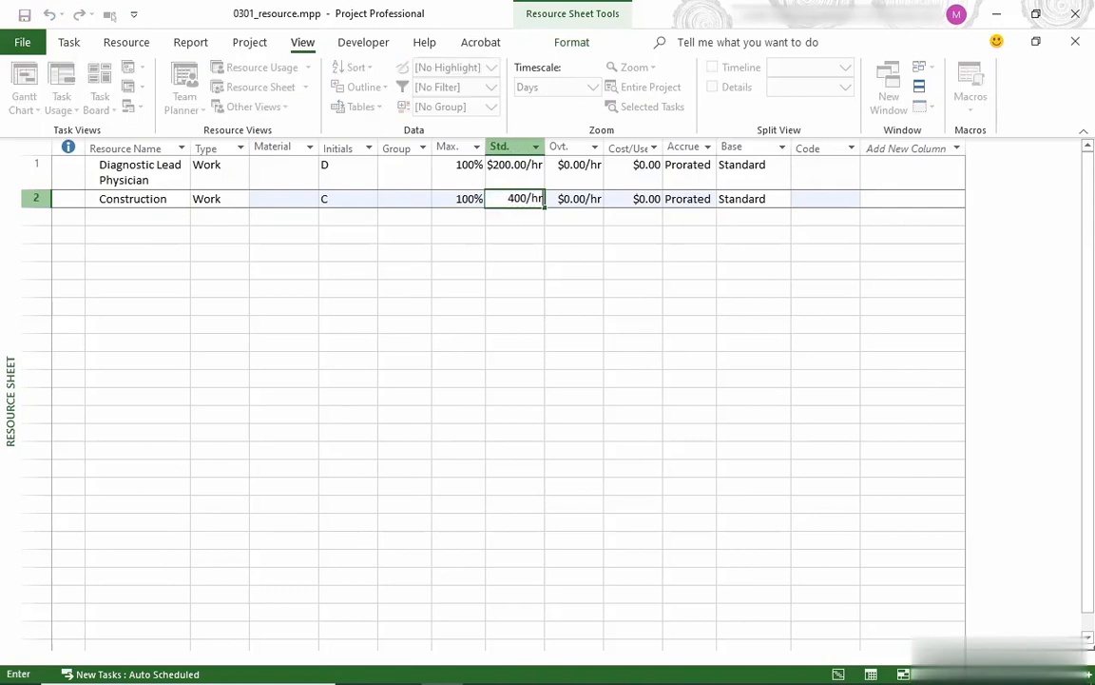
pyautogui.press('Return')
# Add an individual person as a work resource in the third row, entering the last name before the first name.
pyautogui.click(134, 216)
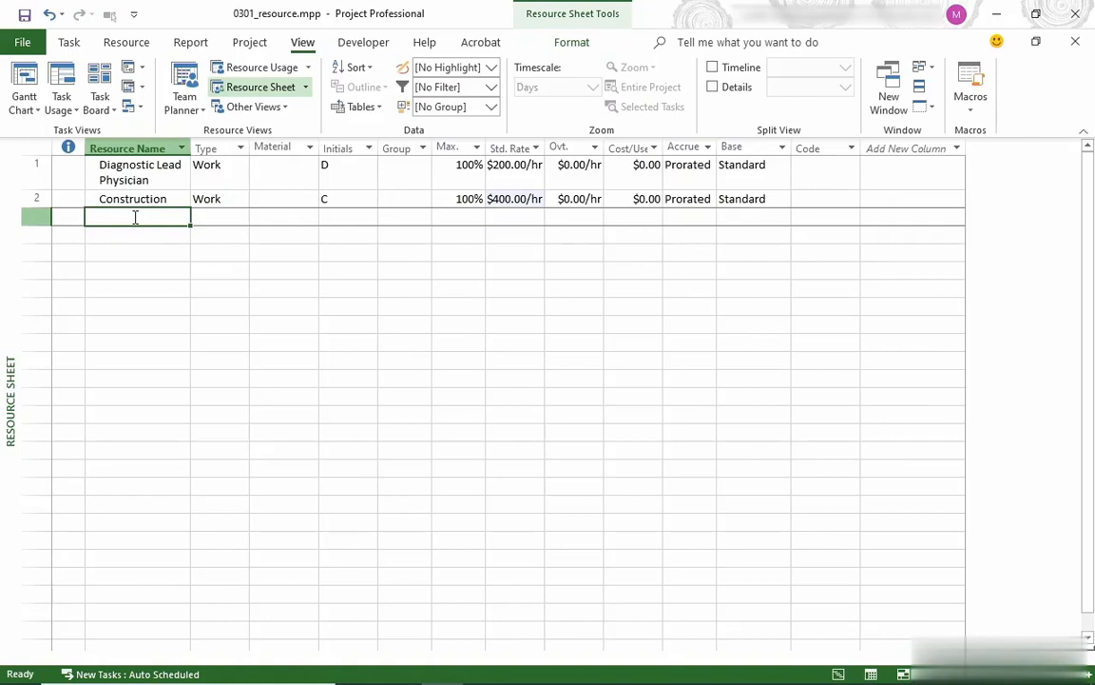
pyautogui.write('Doe John')
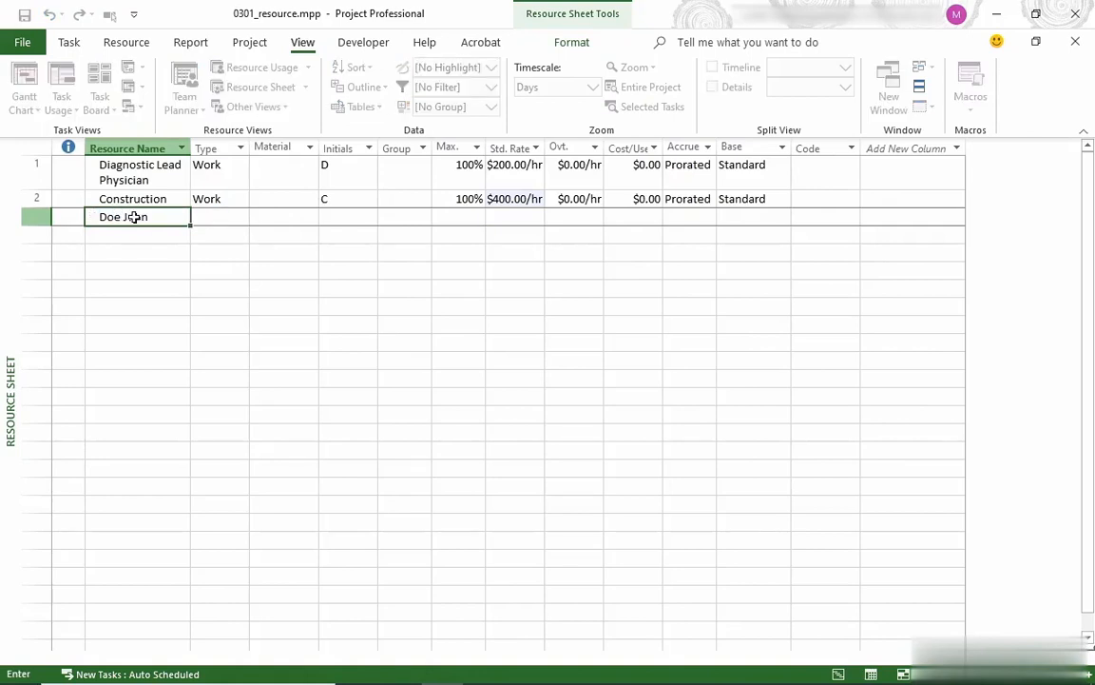
pyautogui.press('Tab')
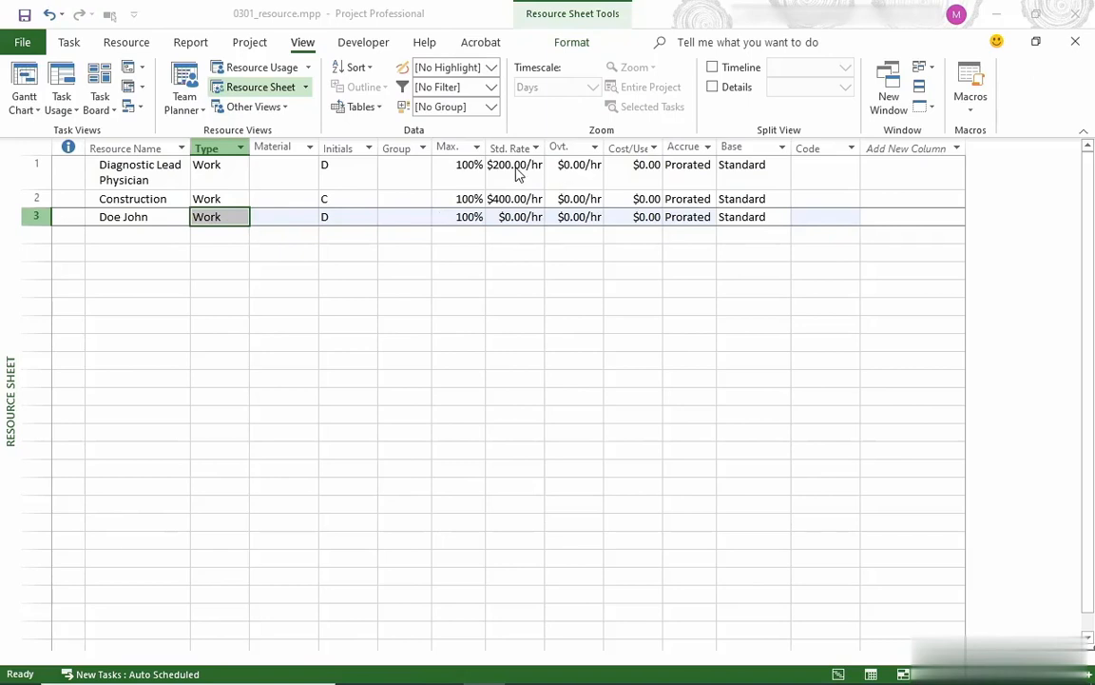
pyautogui.click(448, 166)
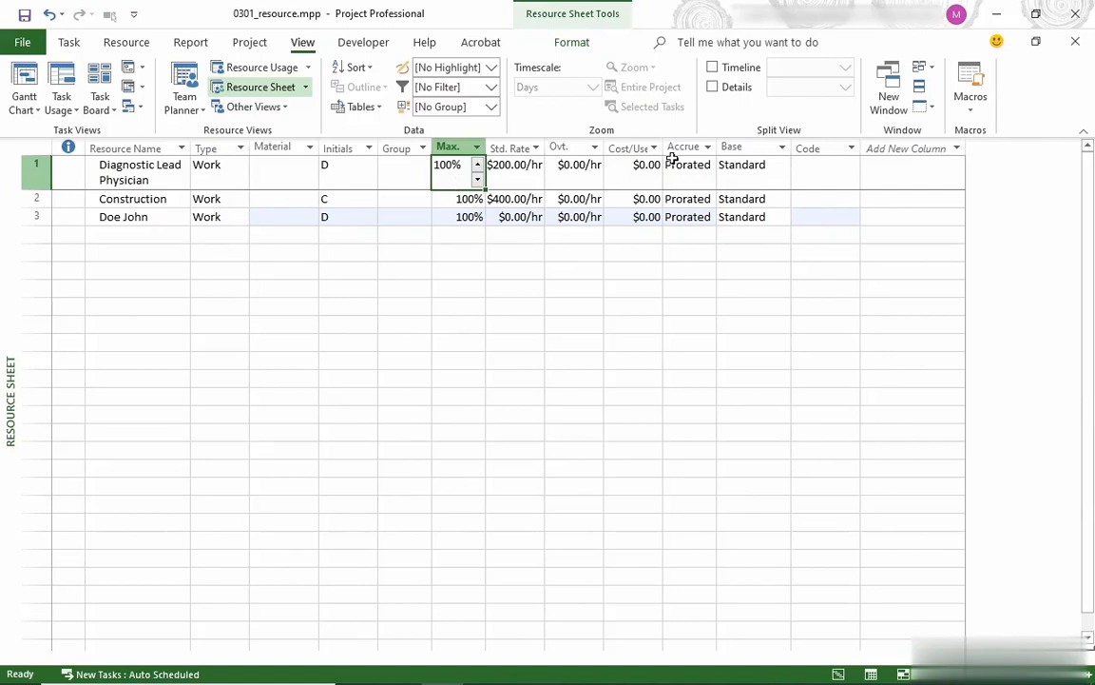
pyautogui.click(766, 179)
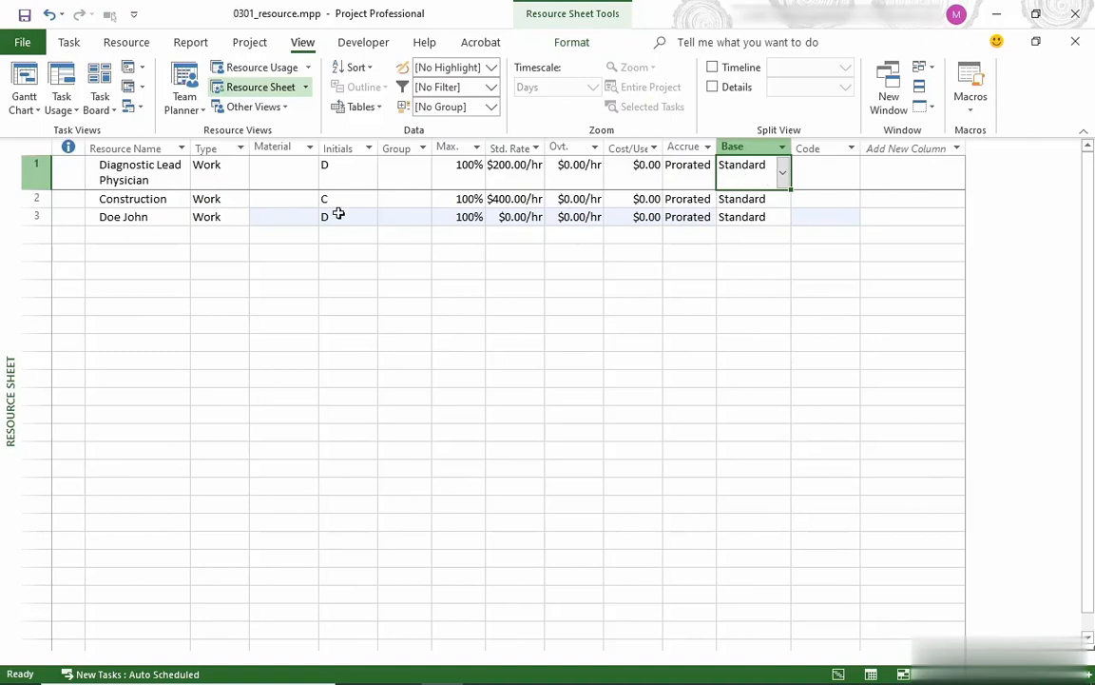
# Add a resource named Cable in the fourth row and set its type to Material.
pyautogui.click(147, 235)
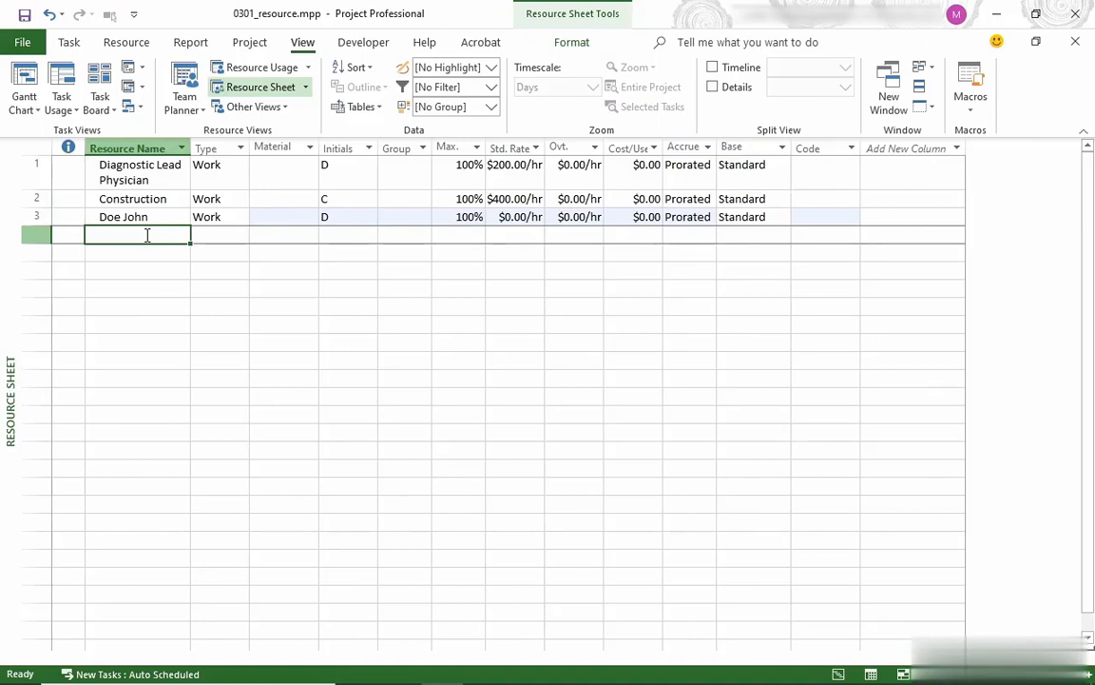
pyautogui.write('Cable')
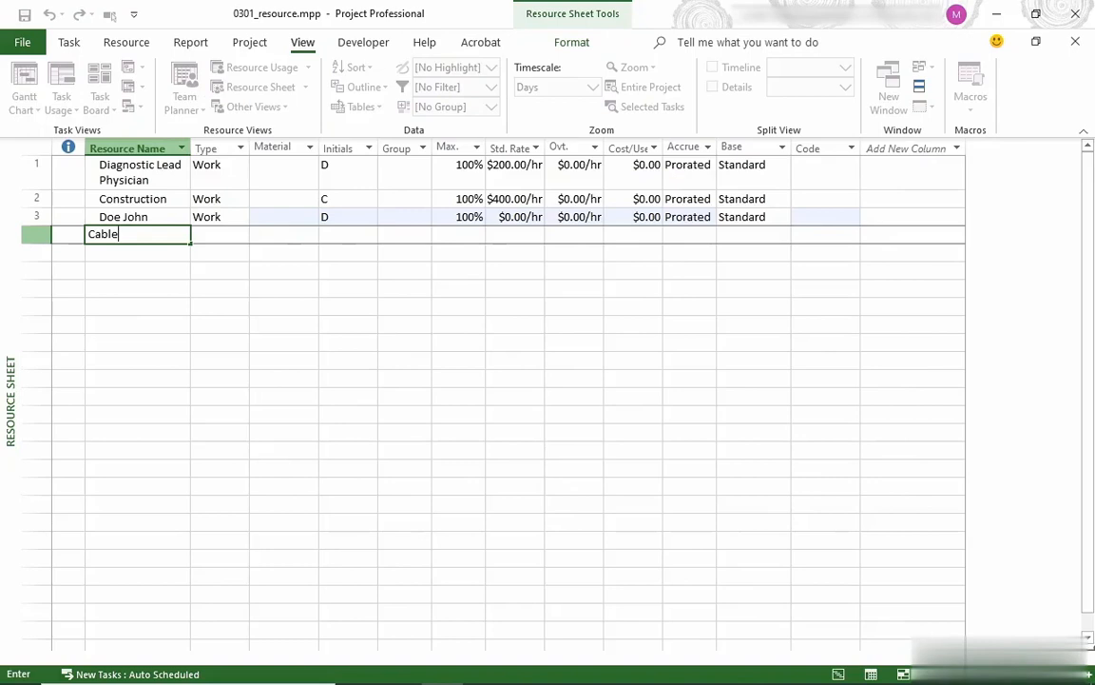
pyautogui.press('Return')
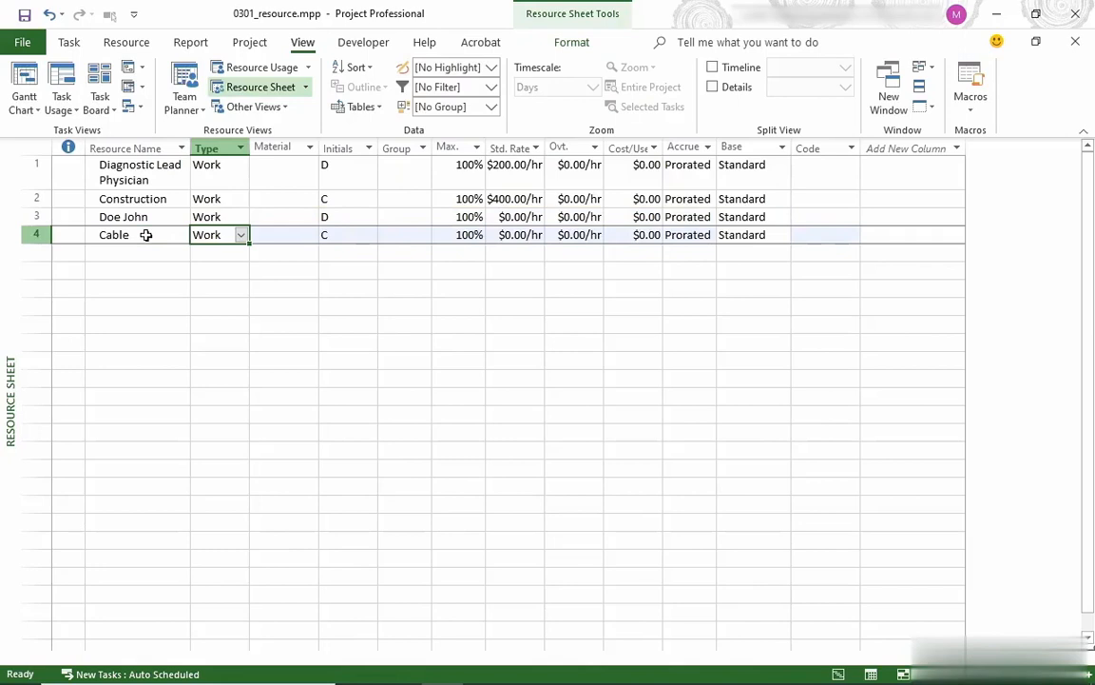
pyautogui.write('Material')
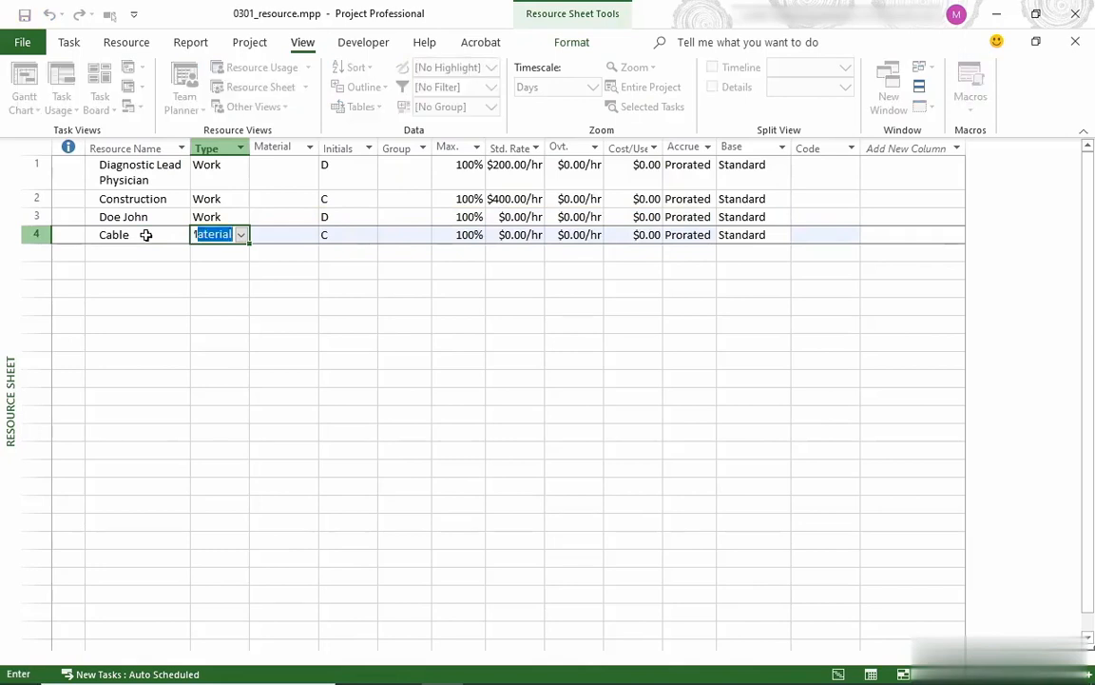
pyautogui.press('Tab')
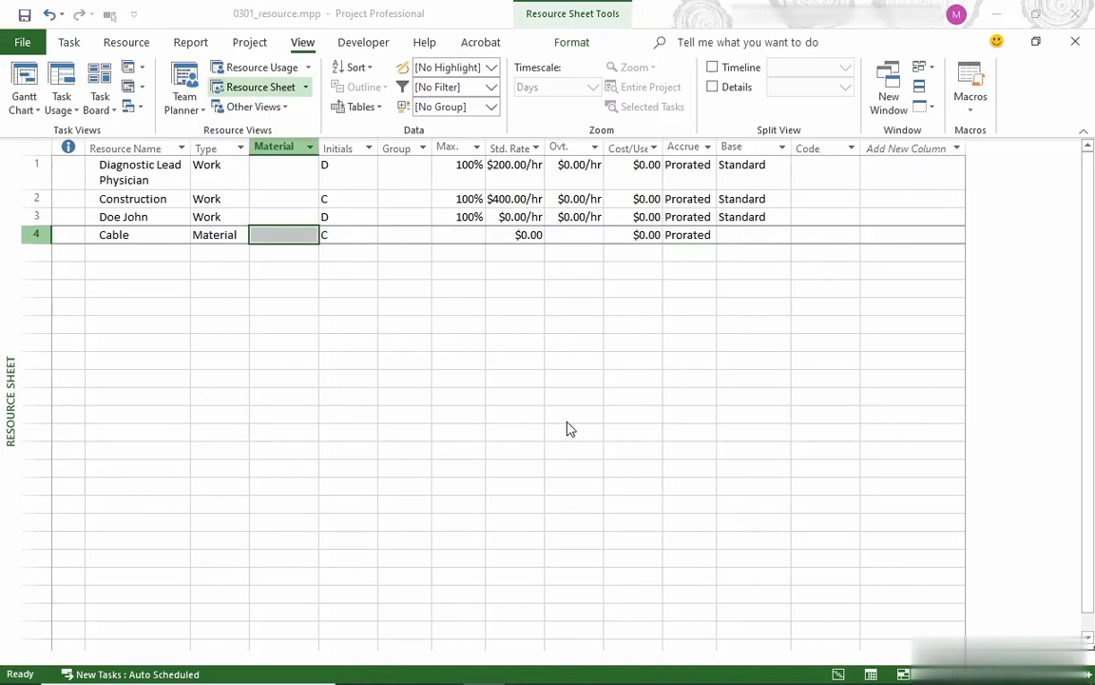
# Give the Cable resource the material label Each and a standard rate of 80.
pyautogui.click(283, 239)
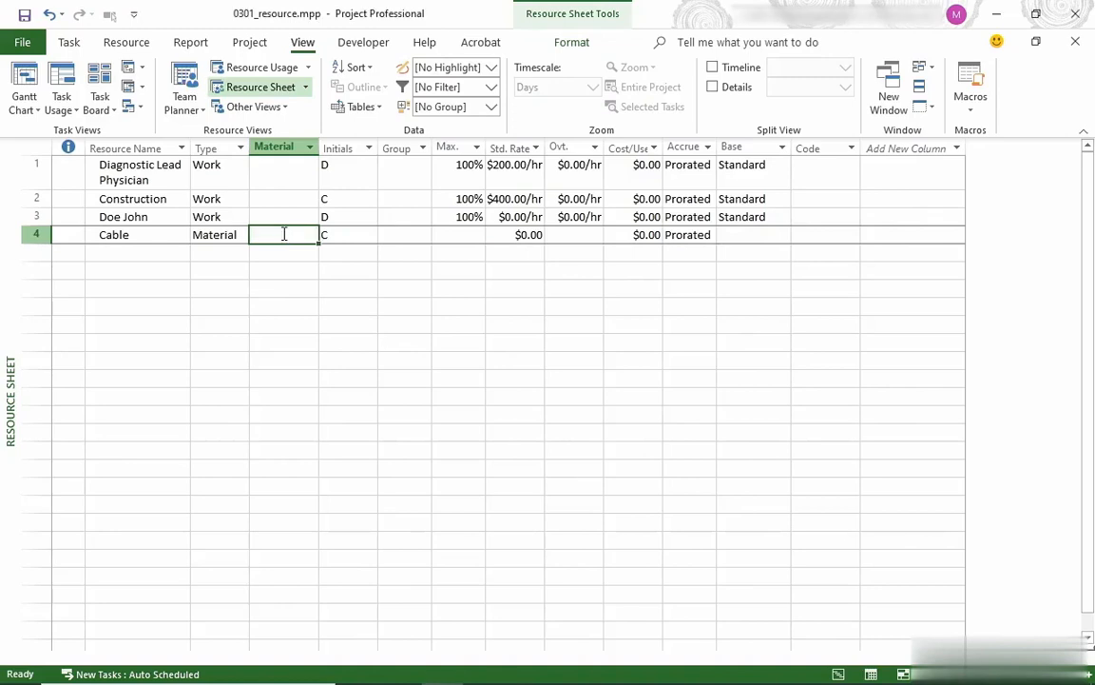
pyautogui.write('Each')
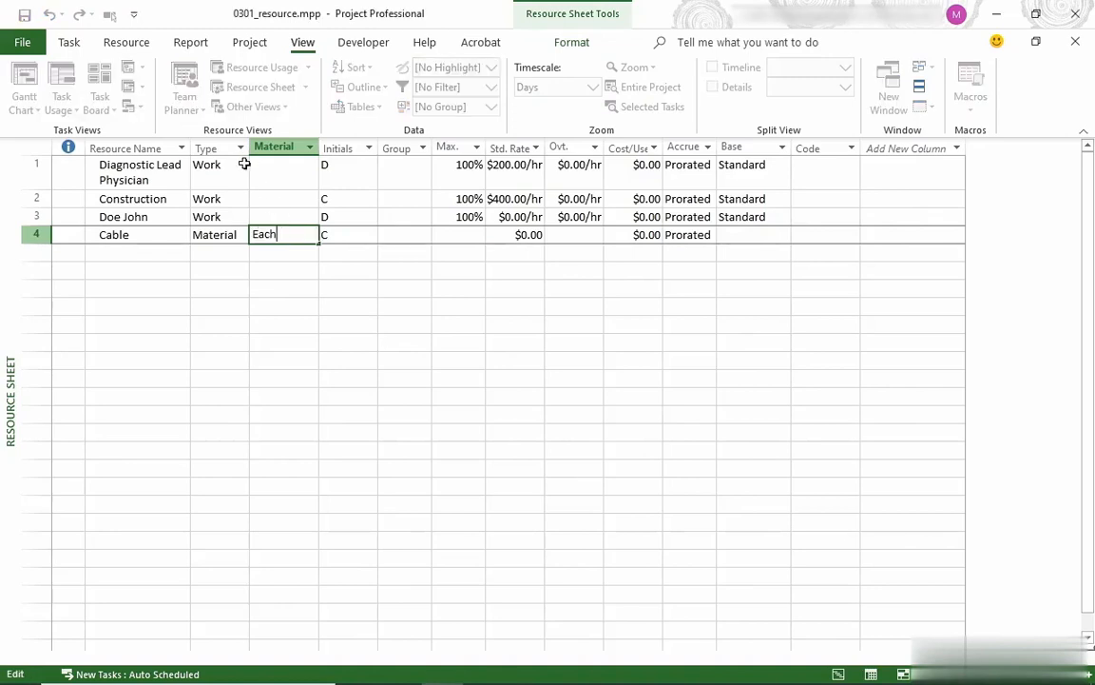
pyautogui.click(515, 238)
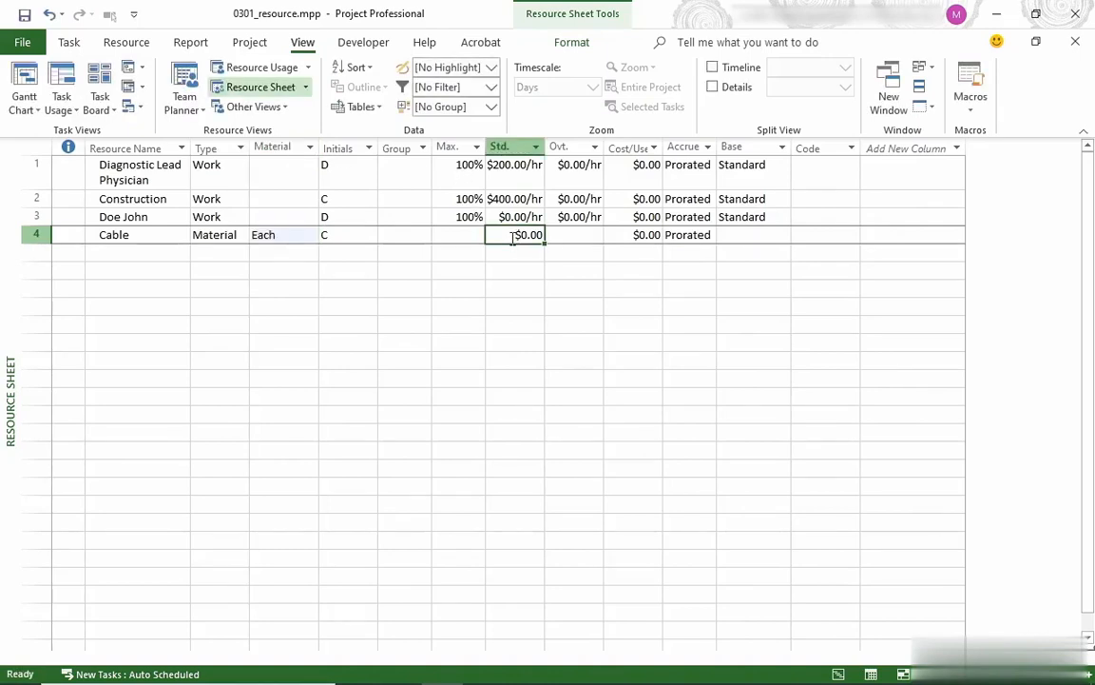
pyautogui.write('0')
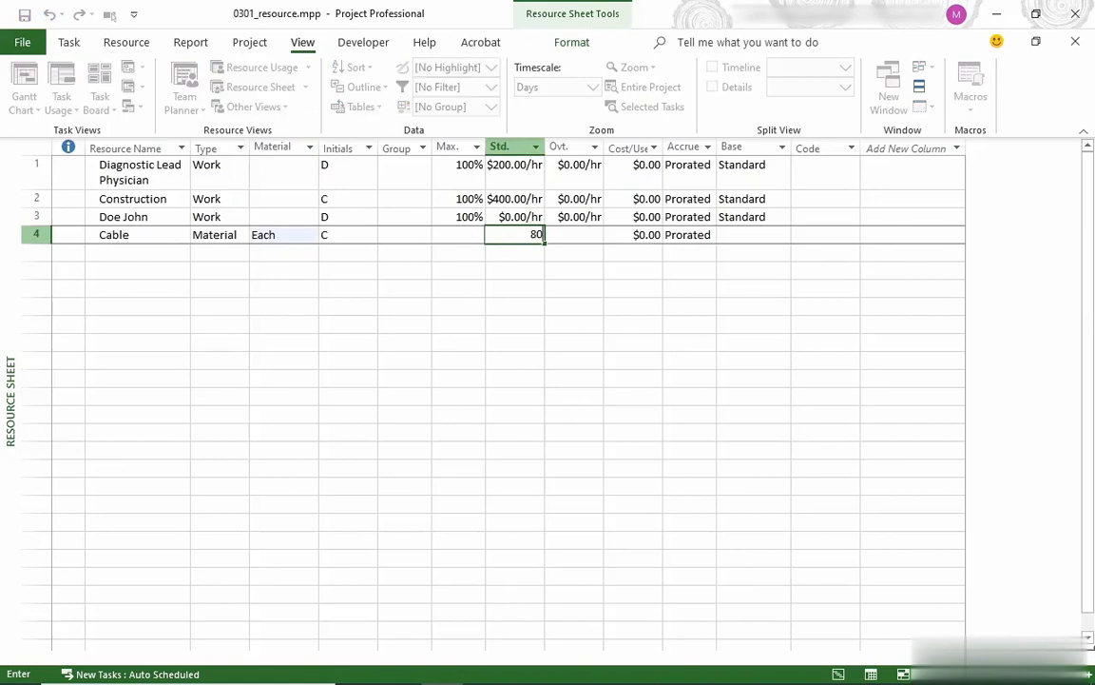
pyautogui.press('Return')
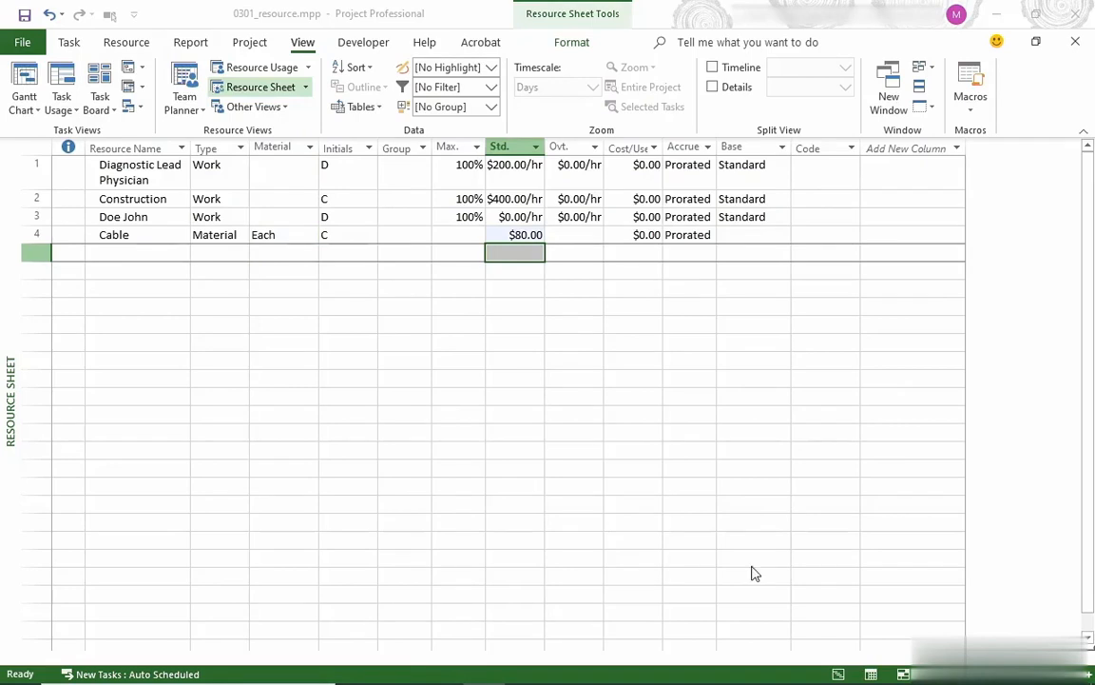
# Add a resource named Permit in the fifth row and set its type to Cost.
pyautogui.click(130, 259)
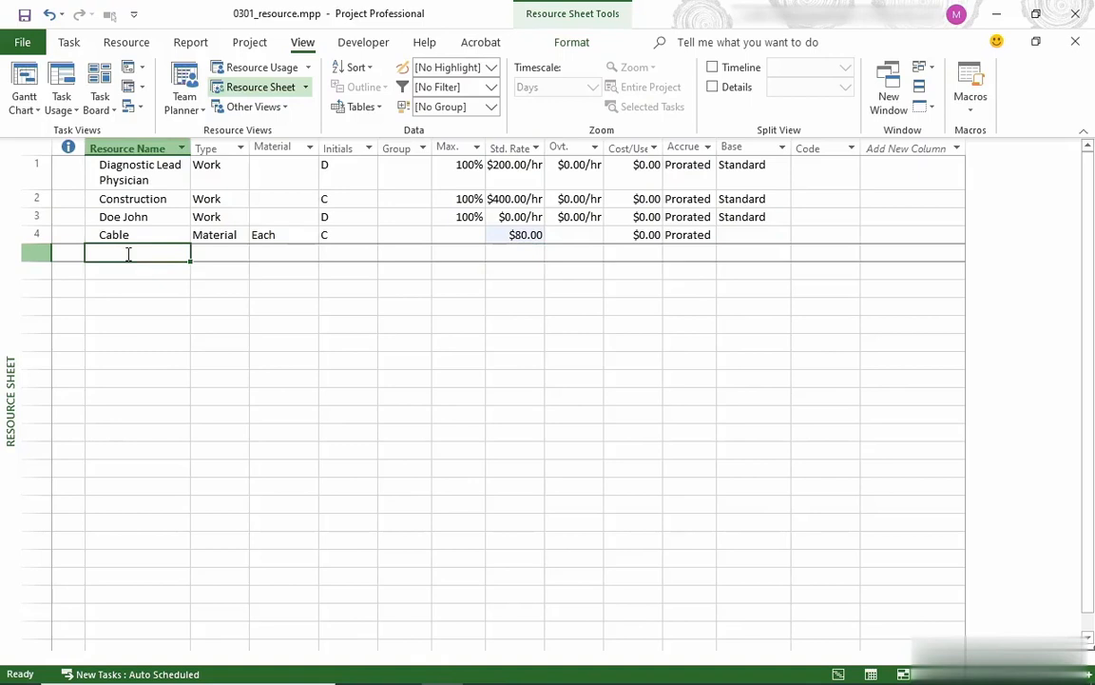
pyautogui.write('Permit')
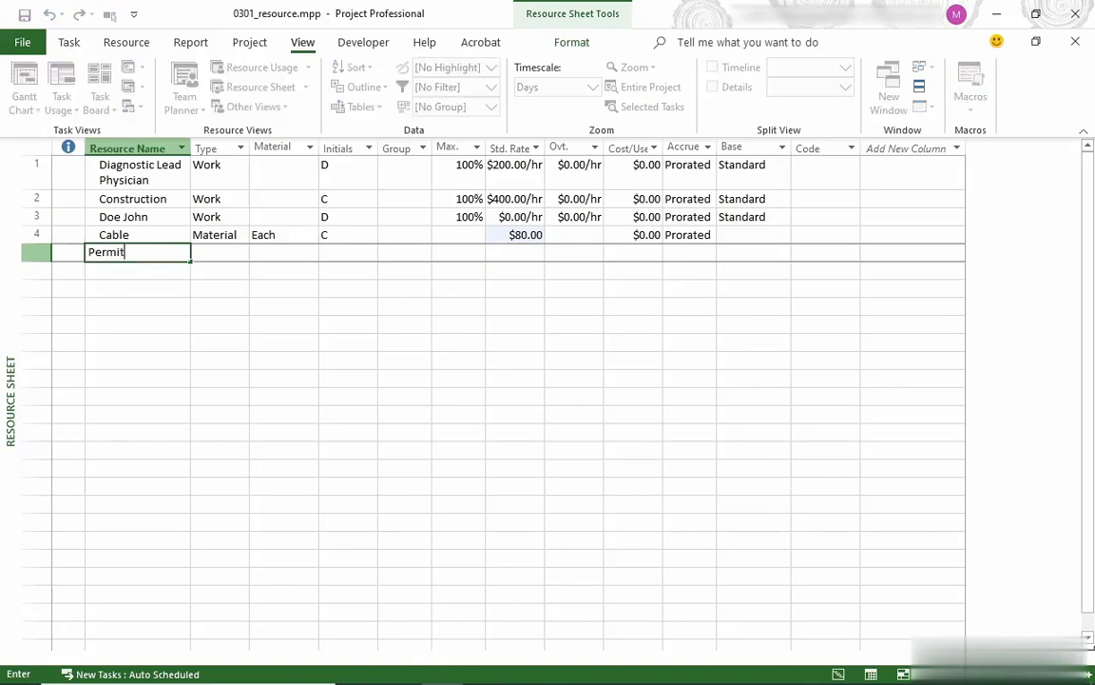
pyautogui.press('Tab')
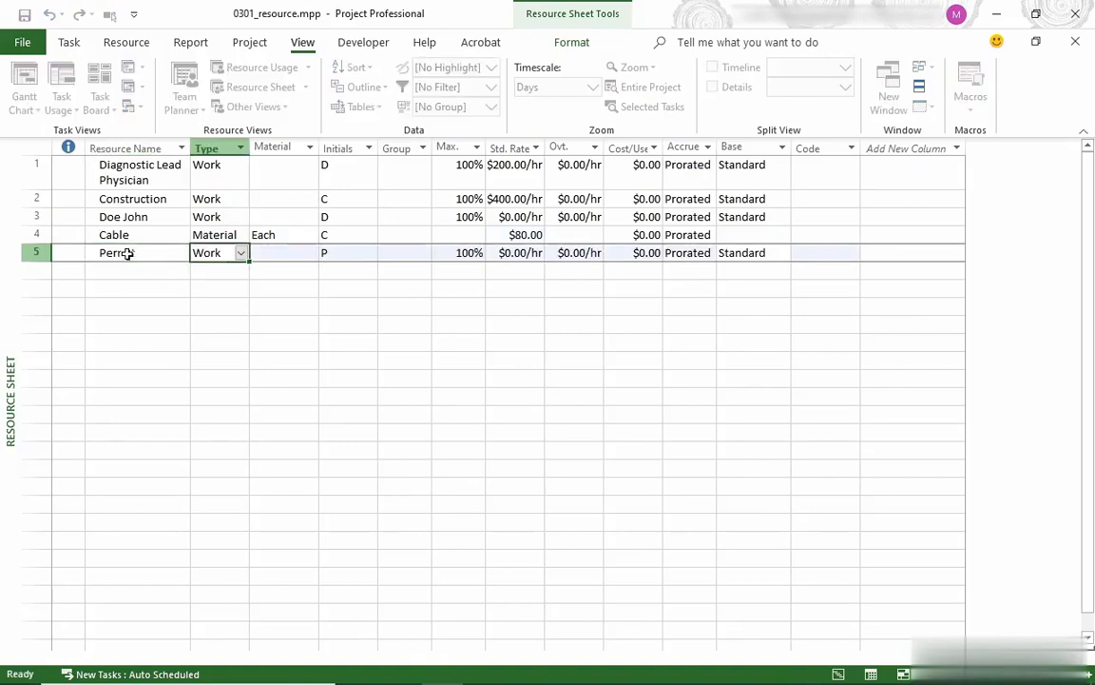
pyautogui.write('Cost')
pyautogui.press('Tab')
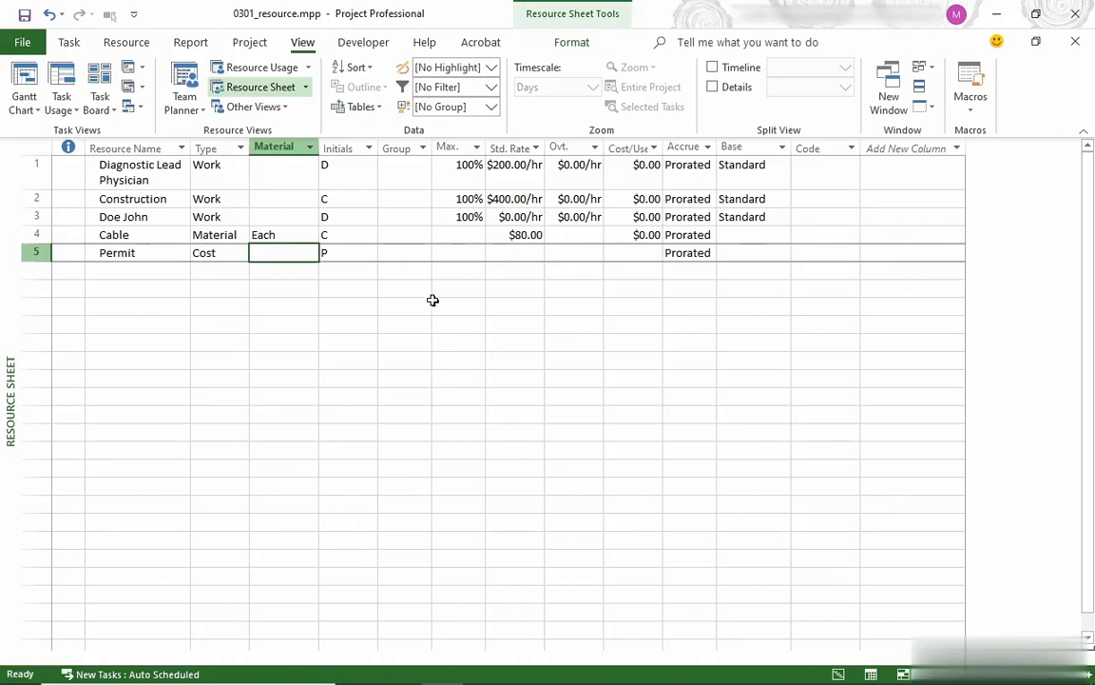
pyautogui.click(529, 255)
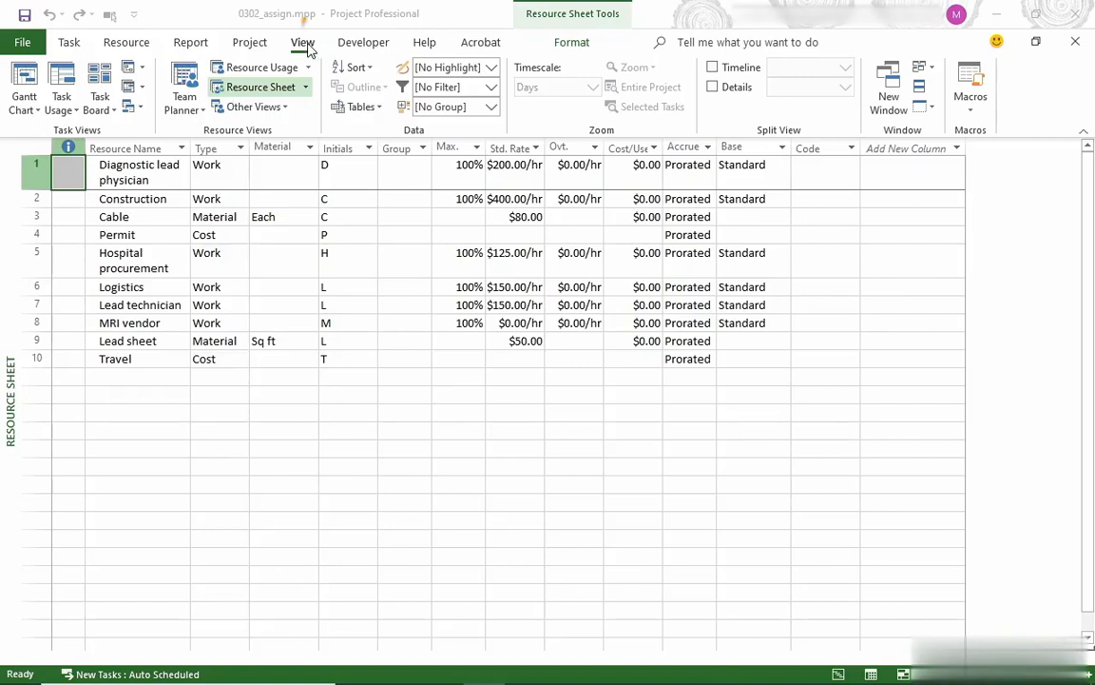
# Show 0302_assign.mpp in the Gantt Chart view and select the Resource Names column.
pyautogui.click(25, 79)
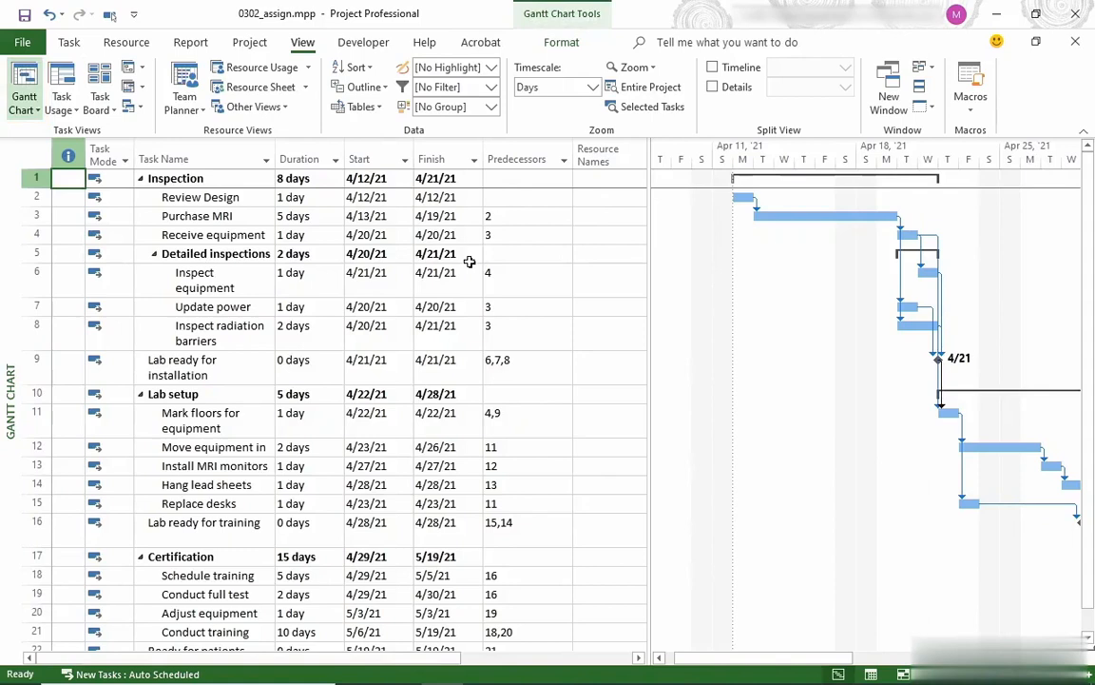
pyautogui.click(608, 159)
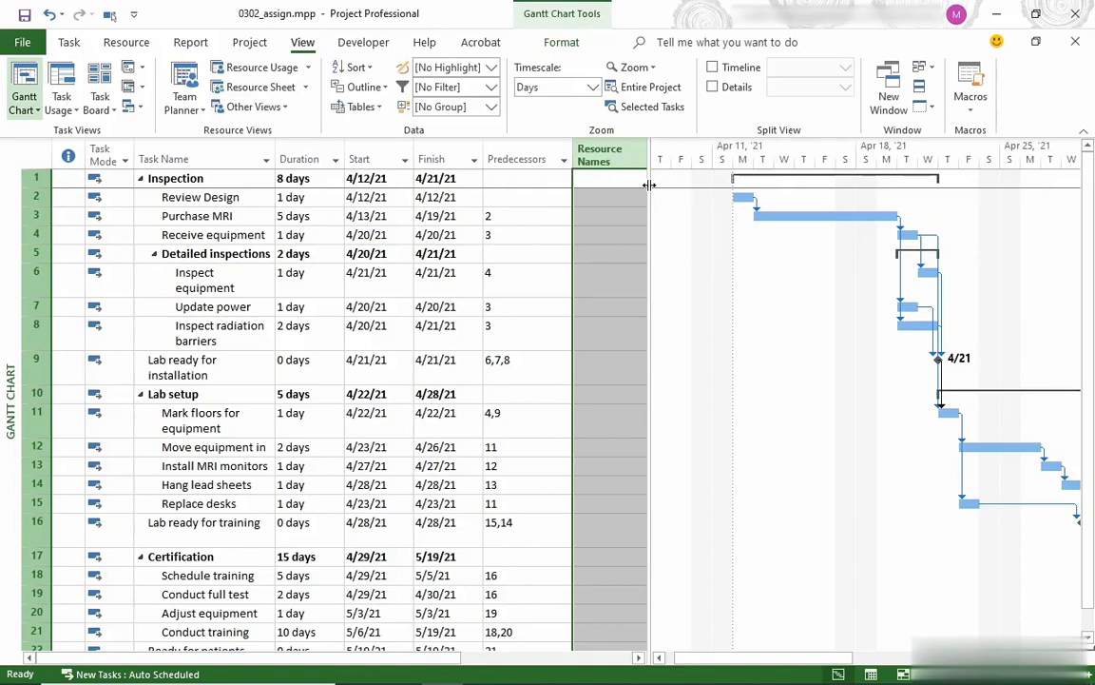
# Widen the table area and assign the Construction and Diagnostic lead physician resources to the Review Design task.
pyautogui.moveTo(649, 185); pyautogui.dragTo(694, 190)
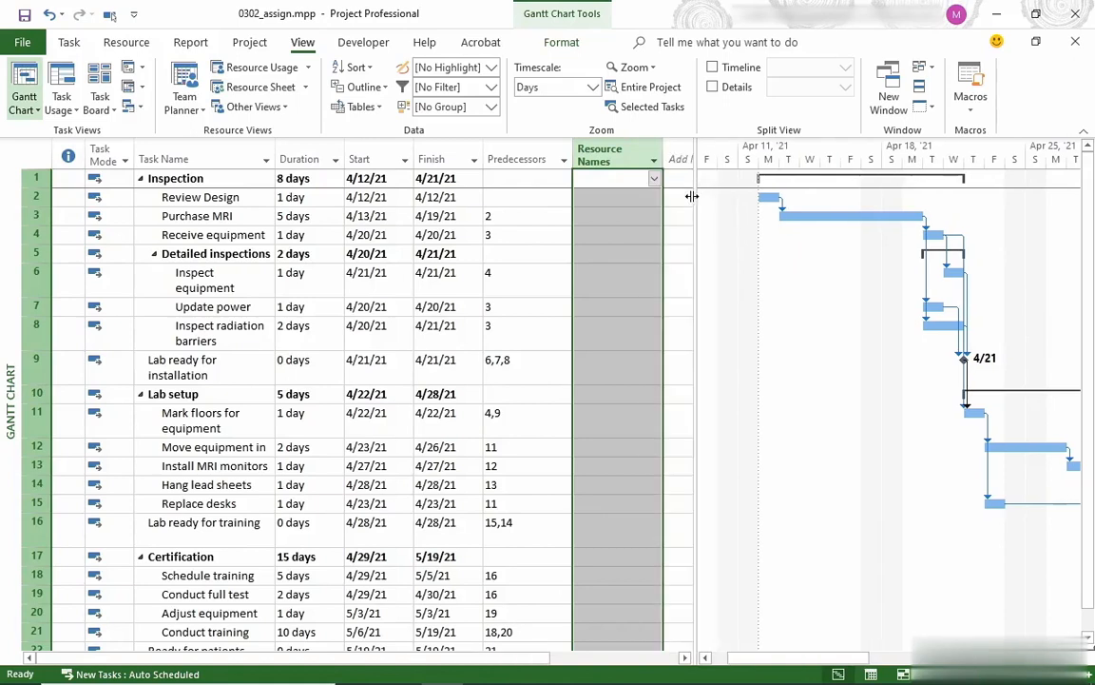
pyautogui.click(602, 199)
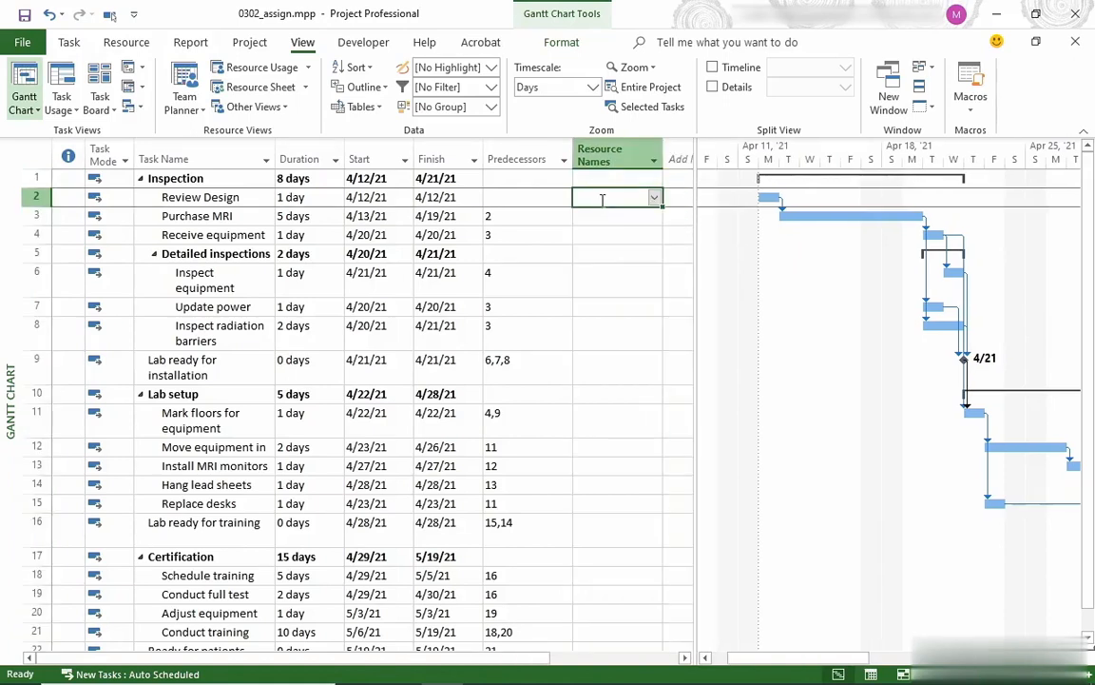
pyautogui.click(654, 199)
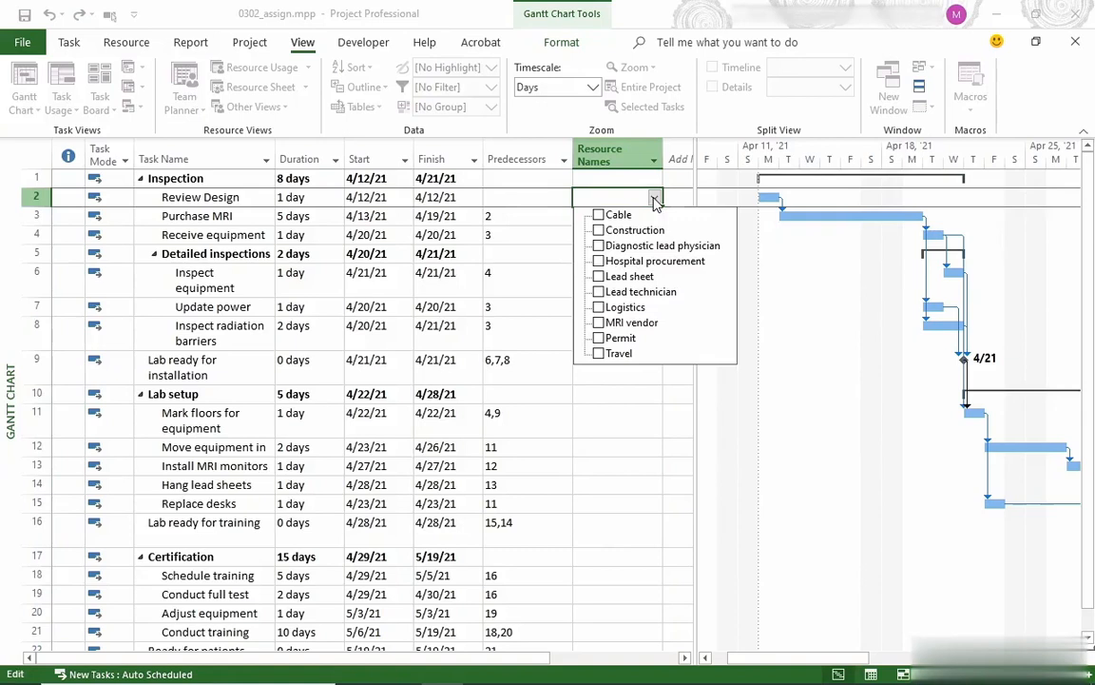
pyautogui.click(598, 246)
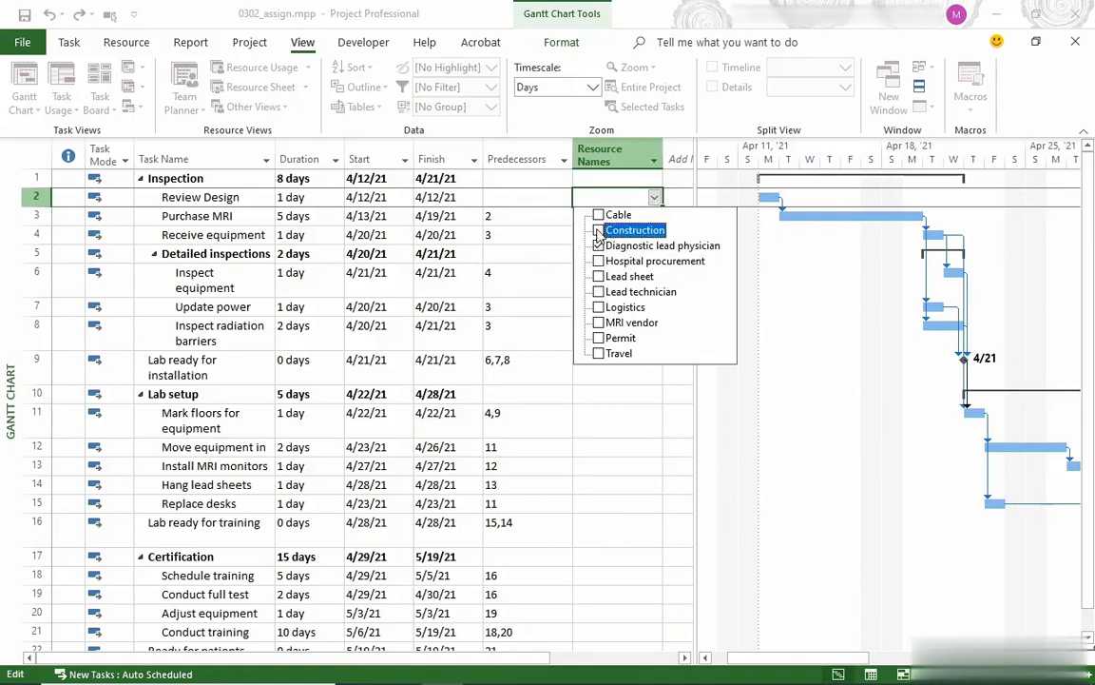
pyautogui.click(598, 231)
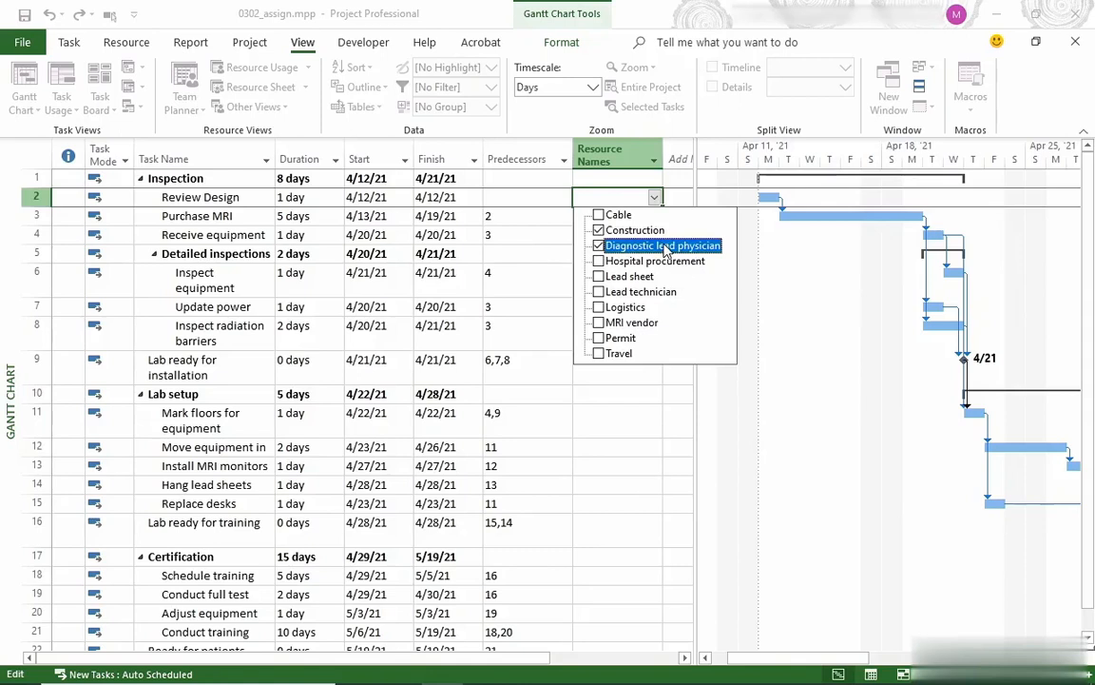
pyautogui.press('Return')
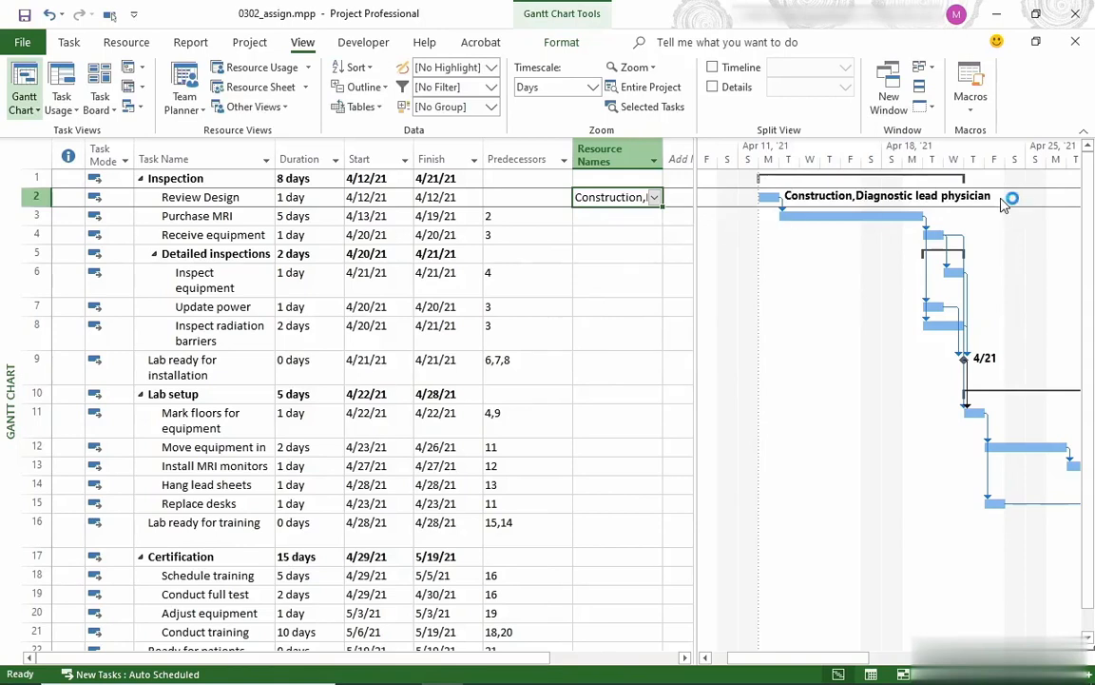
# Assign the Hospital procurement resource to the Purchase MRI task in the Resource Names column.
pyautogui.click(620, 216)
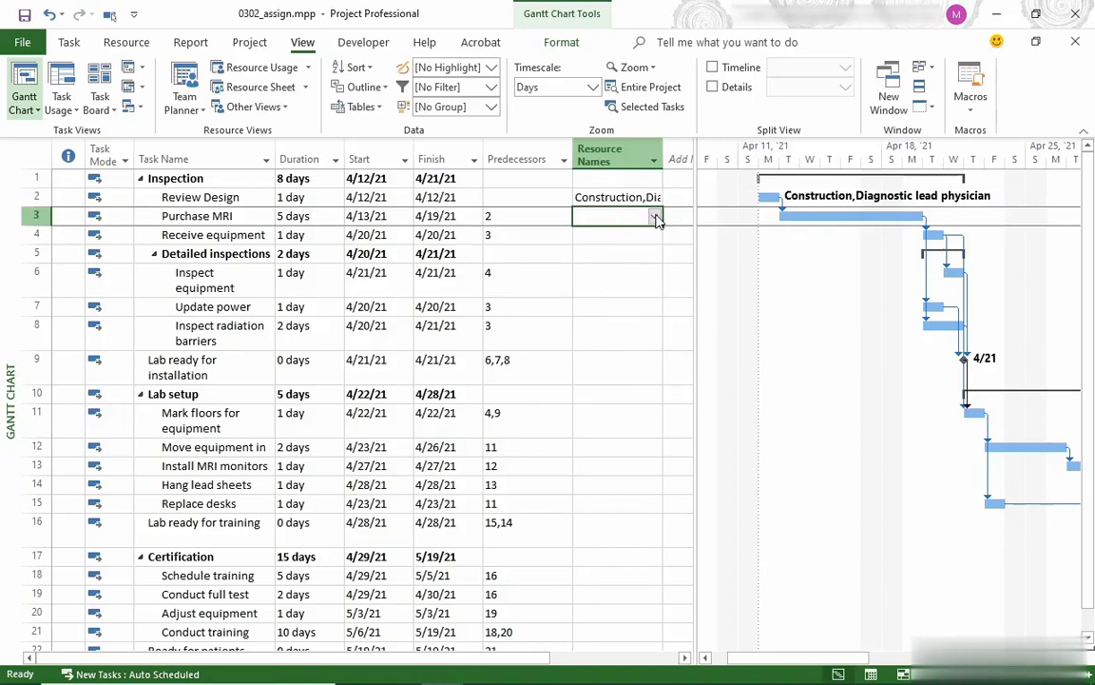
pyautogui.click(655, 217)
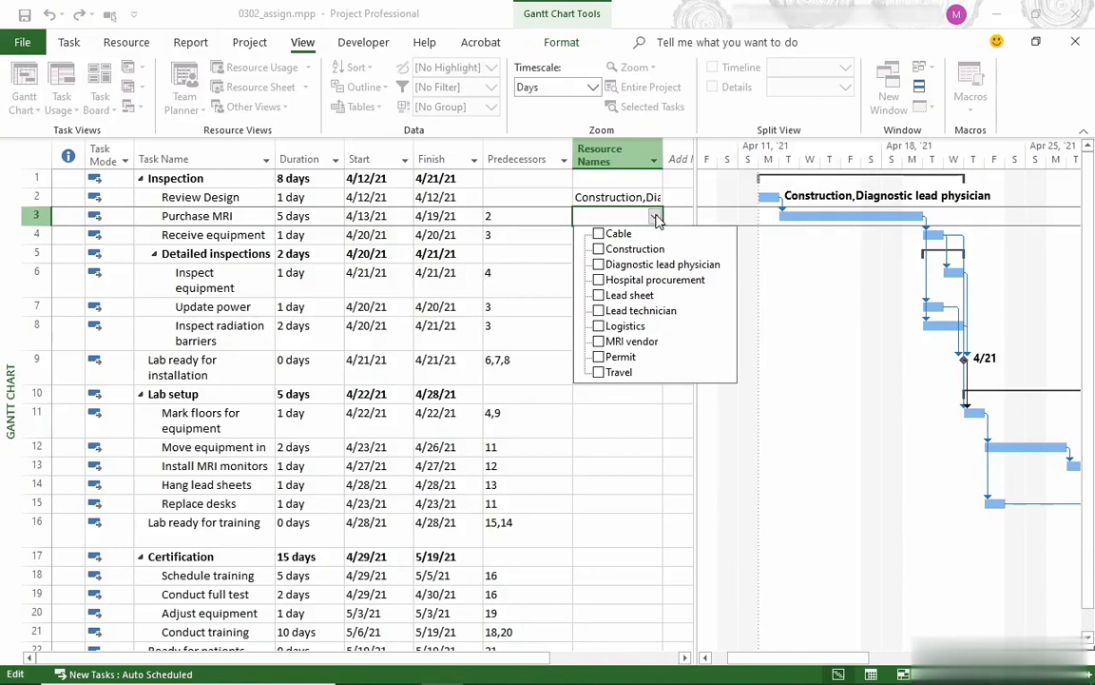
pyautogui.click(599, 280)
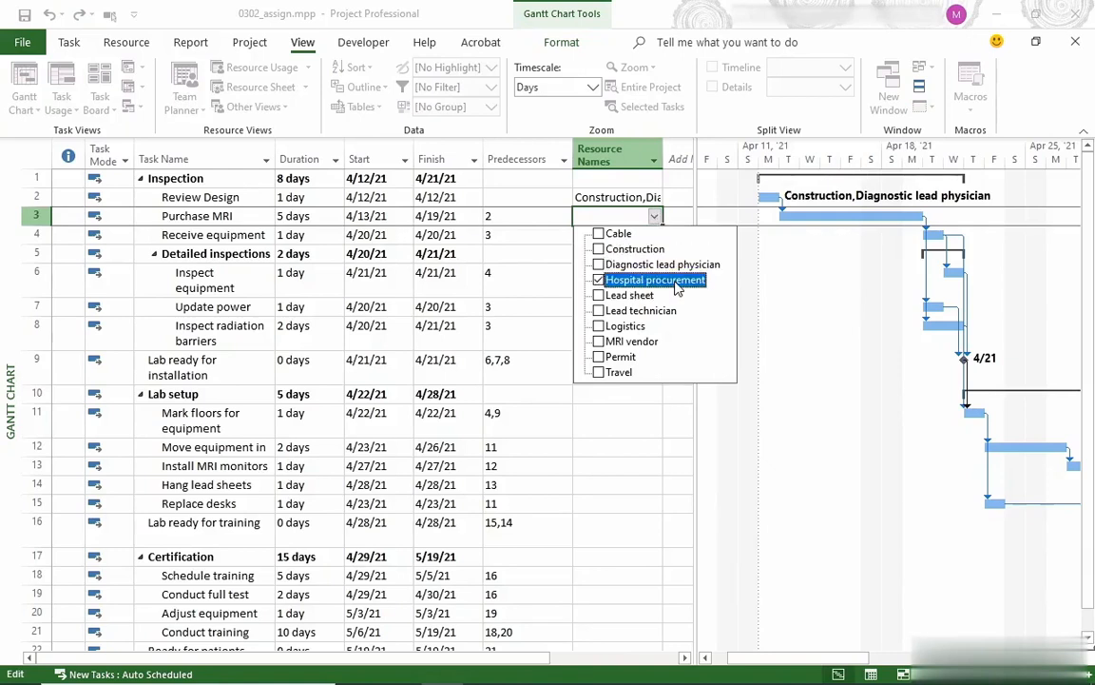
pyautogui.press('Return')
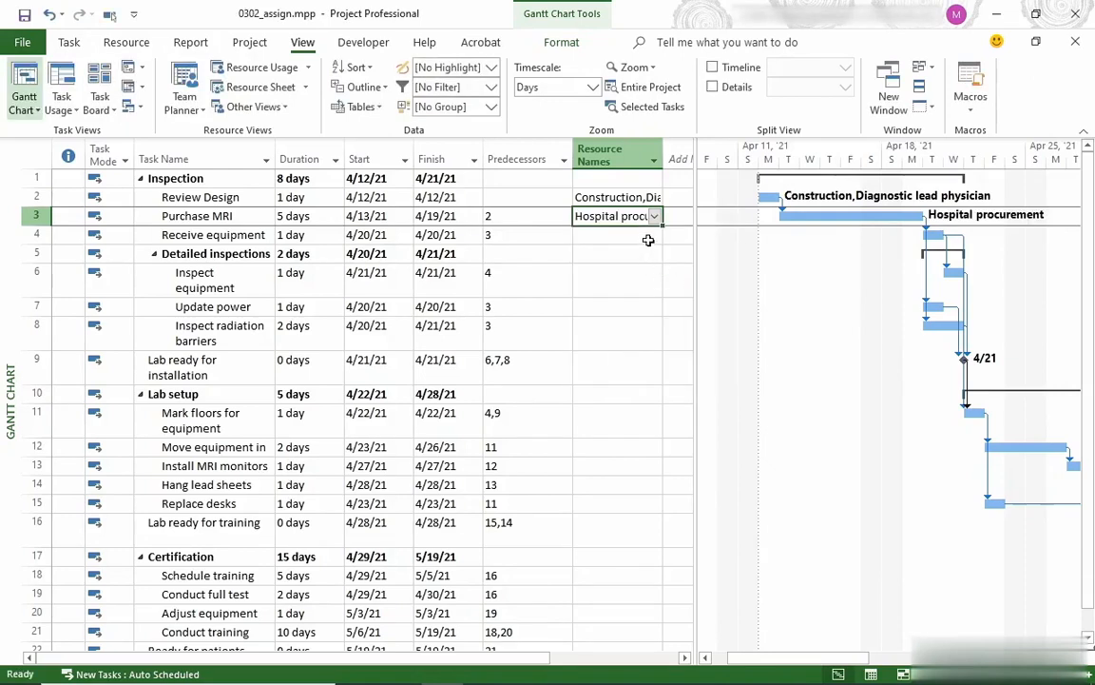
# Assign the Logistics resource to the Receive equipment task in the Resource Names column.
pyautogui.click(648, 241)
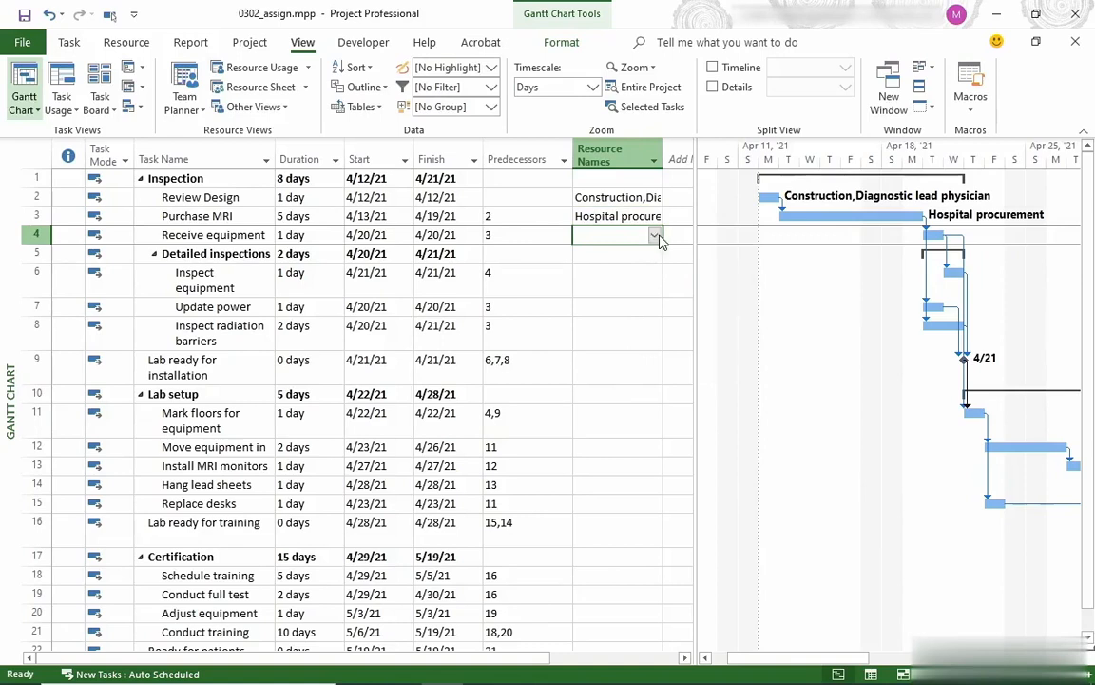
pyautogui.click(655, 235)
pyautogui.click(628, 345)
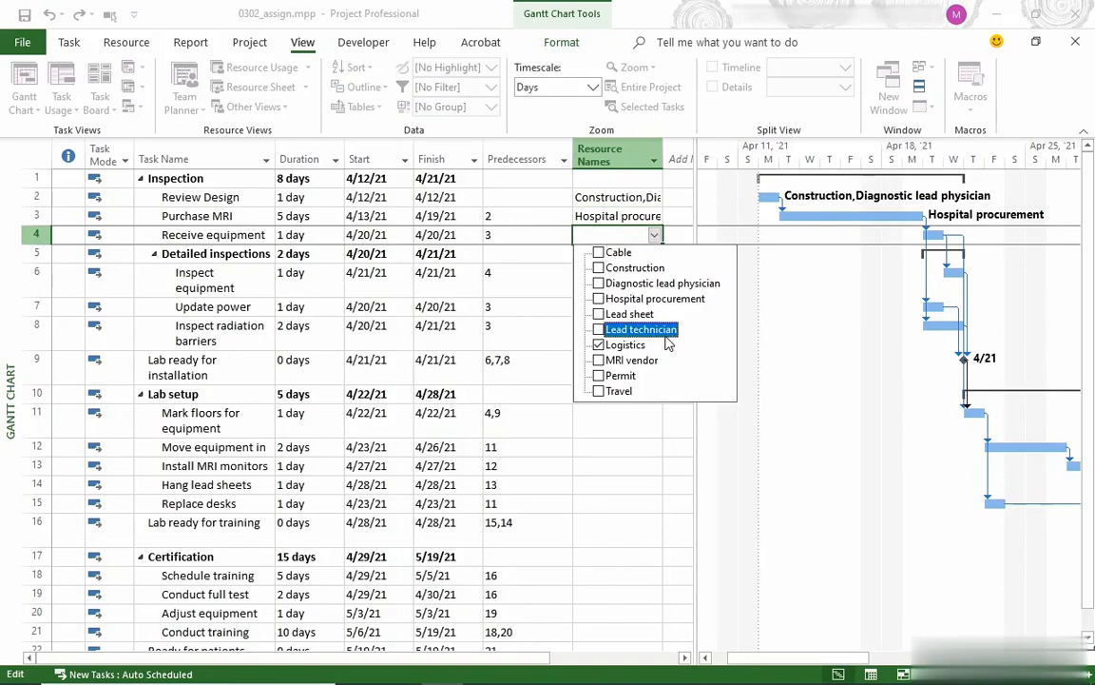
pyautogui.press('Return')
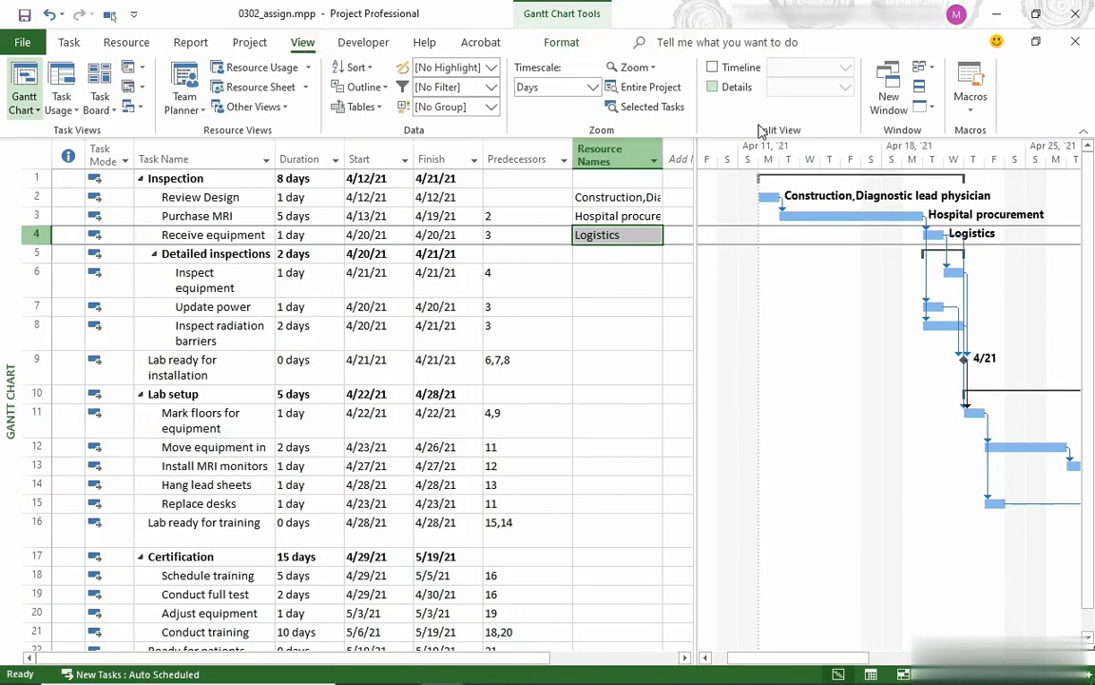
# Show the Task Form below the Gantt chart and use it to assign Diagnostic lead physician and MRI vendor to the Inspect equipment task.
pyautogui.click(712, 87)
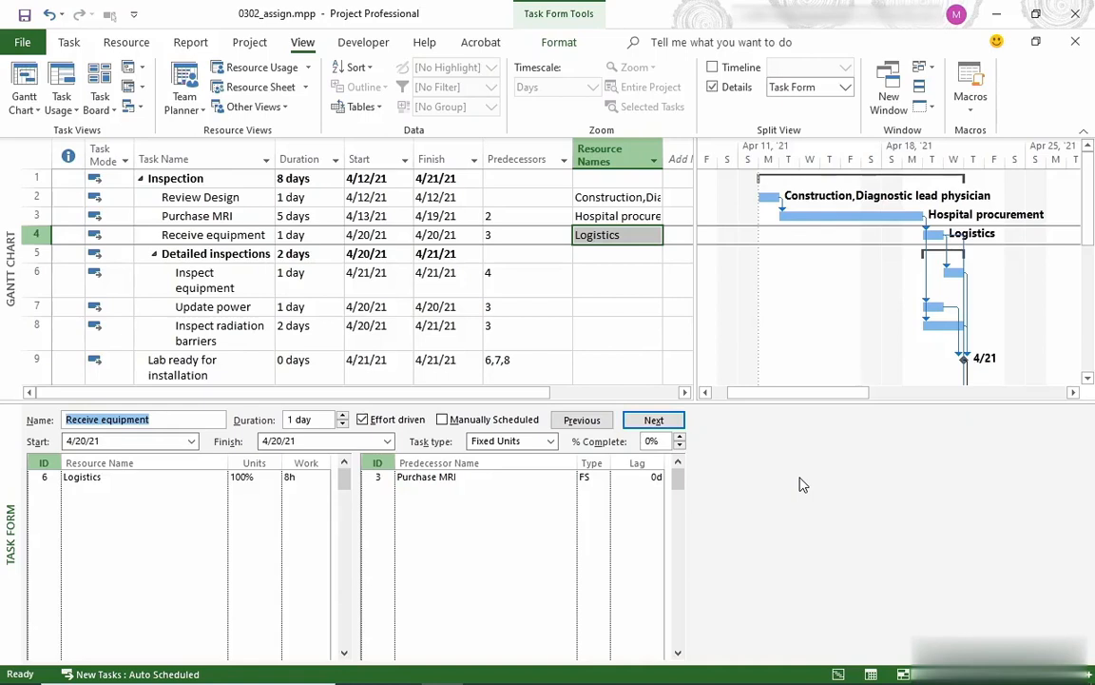
pyautogui.click(221, 277)
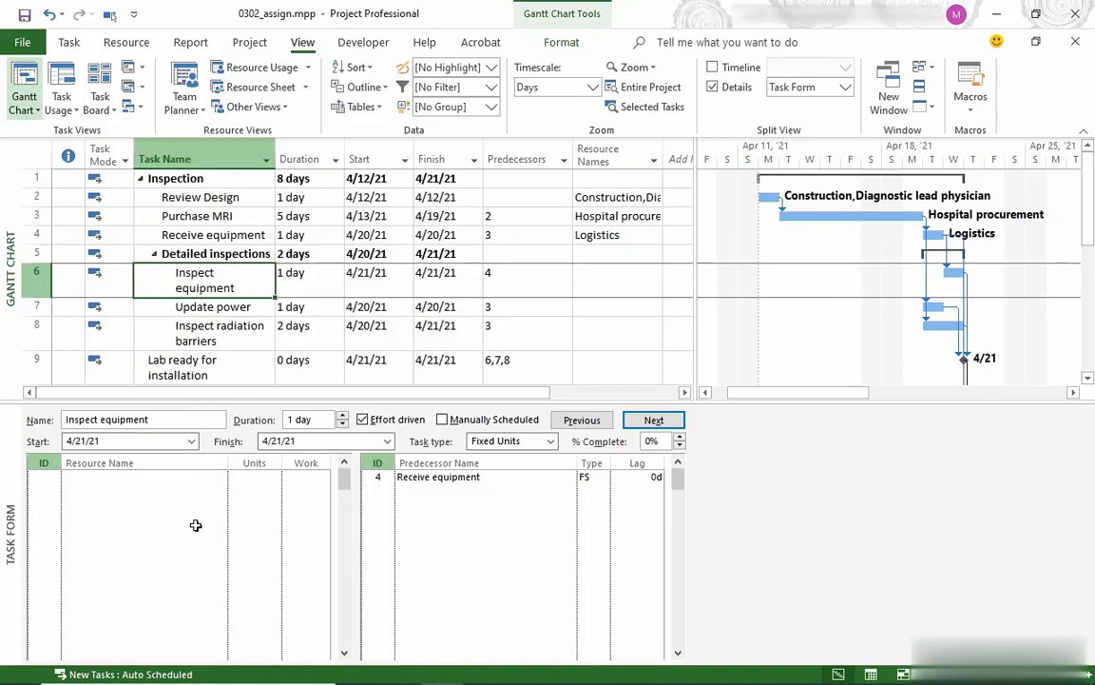
pyautogui.click(130, 477)
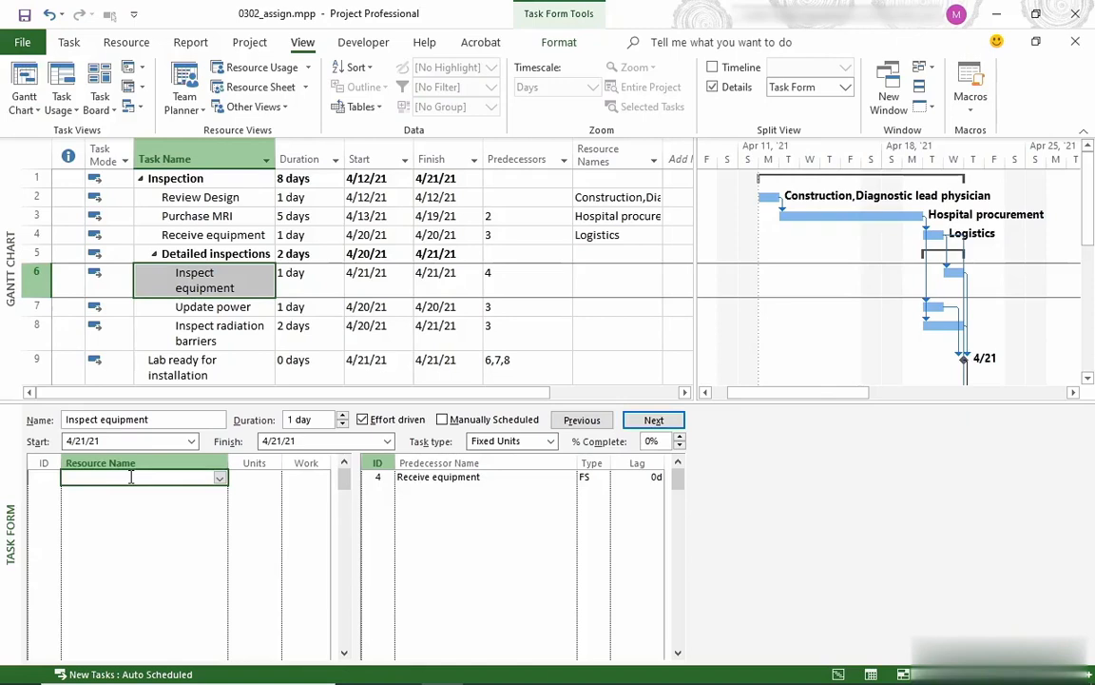
pyautogui.click(219, 478)
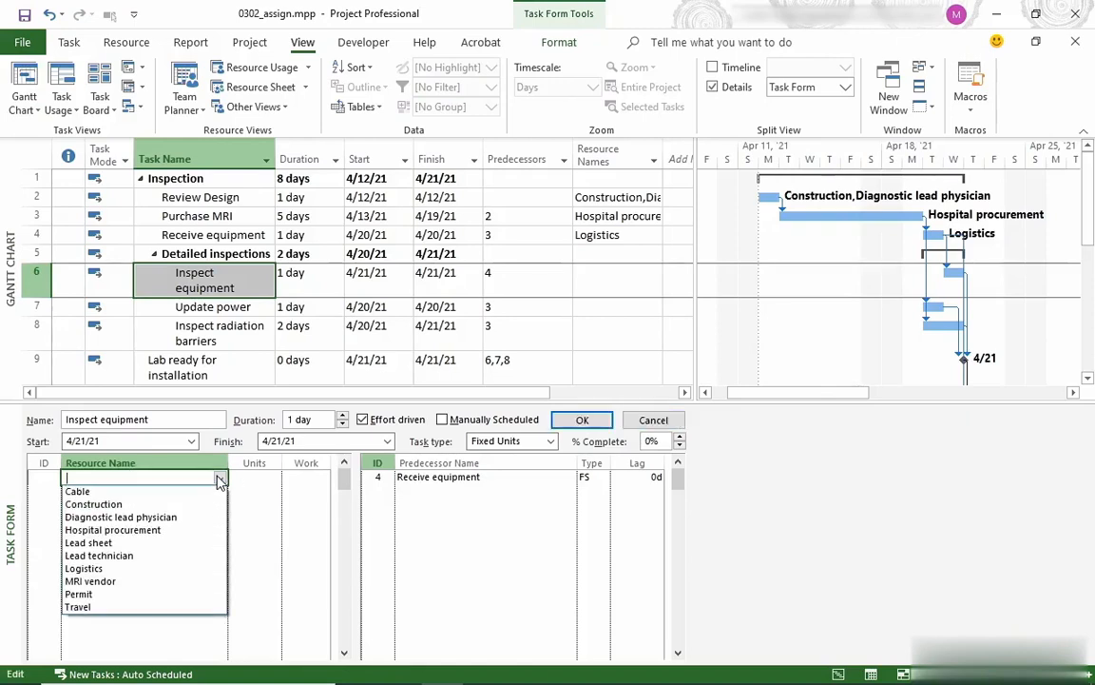
pyautogui.click(186, 517)
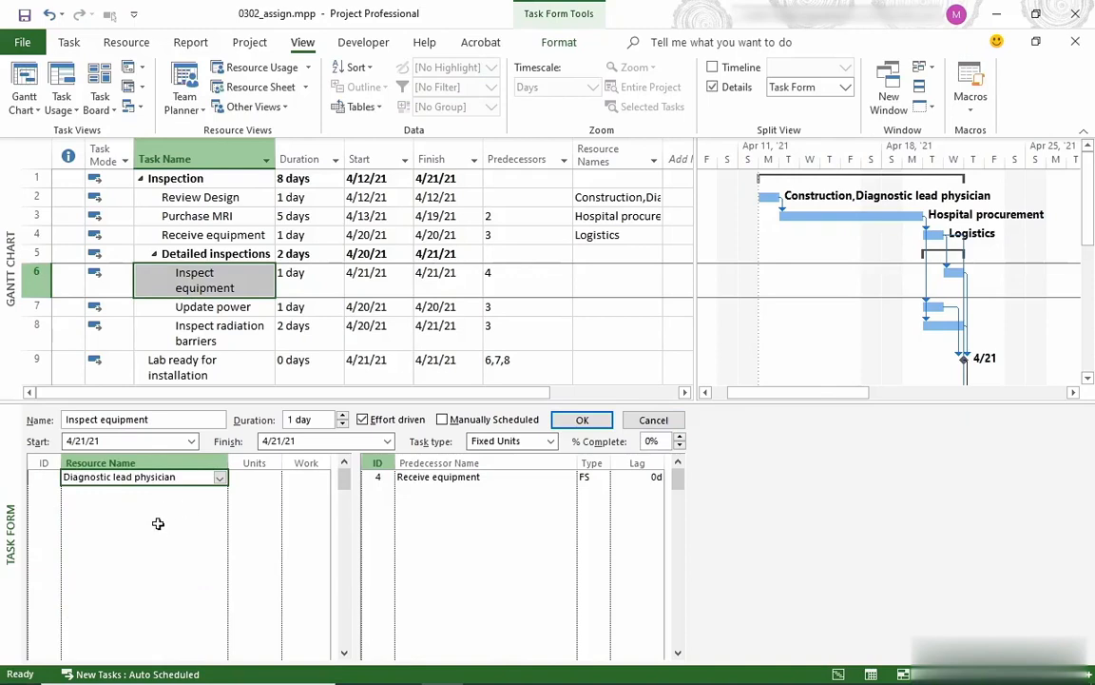
pyautogui.click(161, 492)
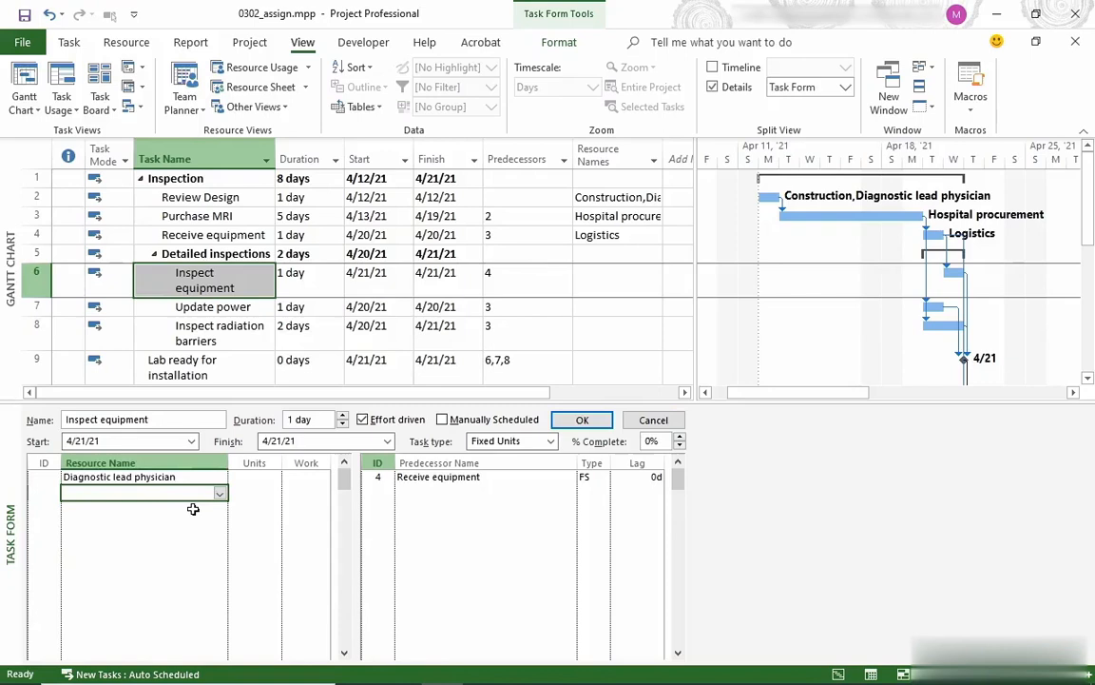
pyautogui.click(220, 493)
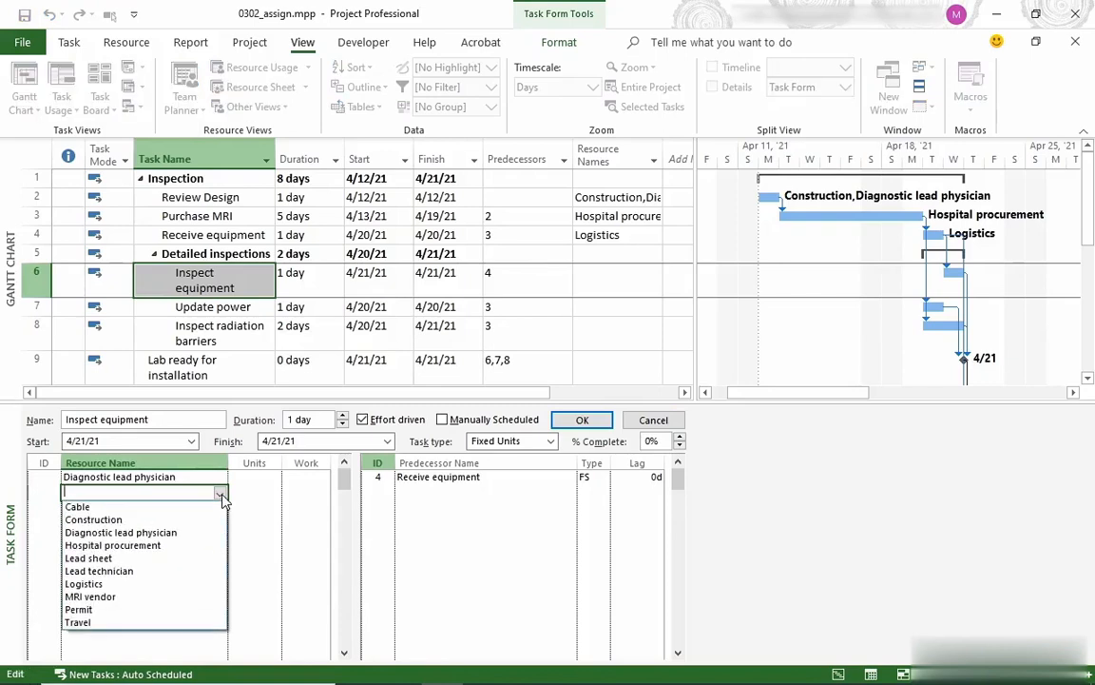
pyautogui.click(109, 594)
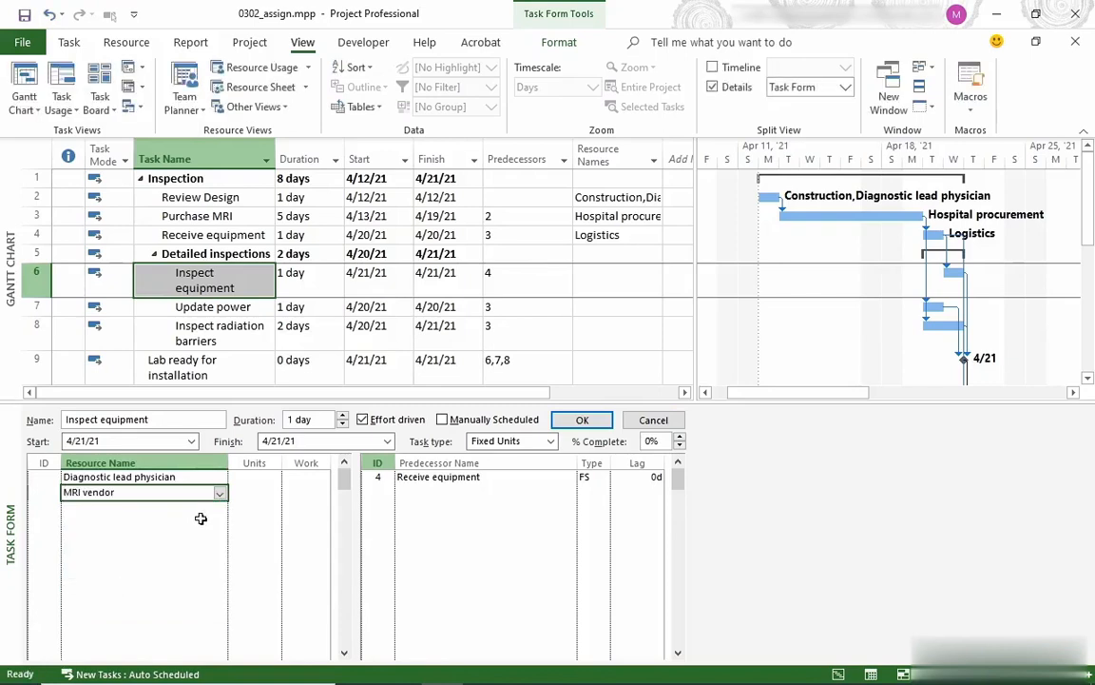
pyautogui.click(583, 421)
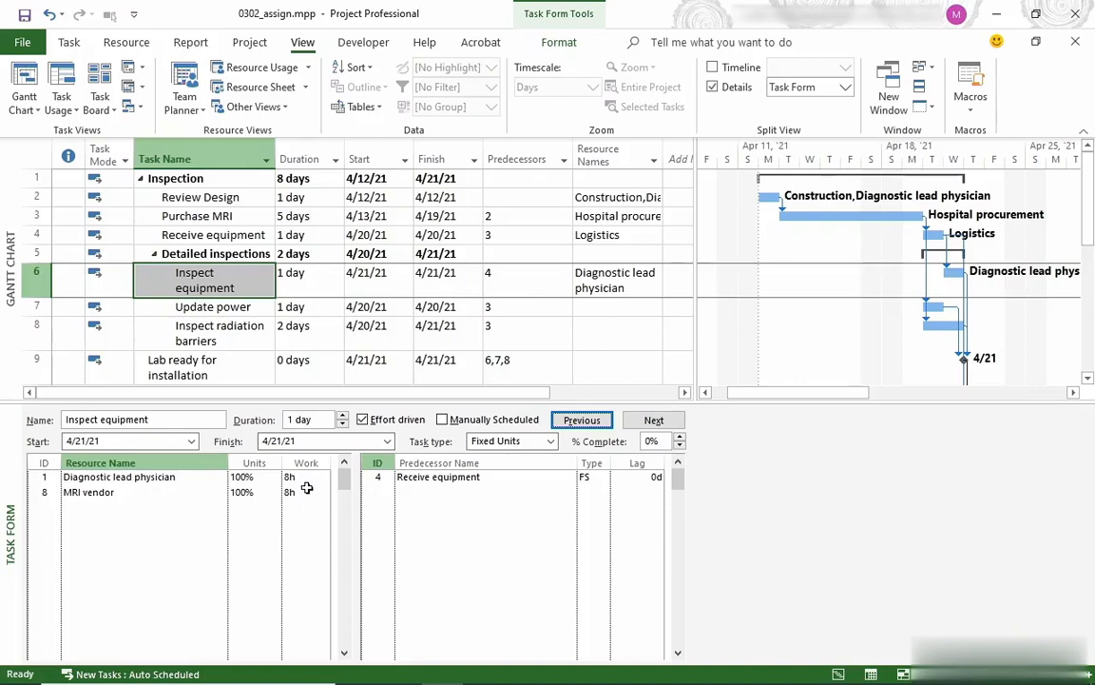
# Assign Construction and 5 units of Cable to the Update power task in the Task Form.
pyautogui.click(211, 308)
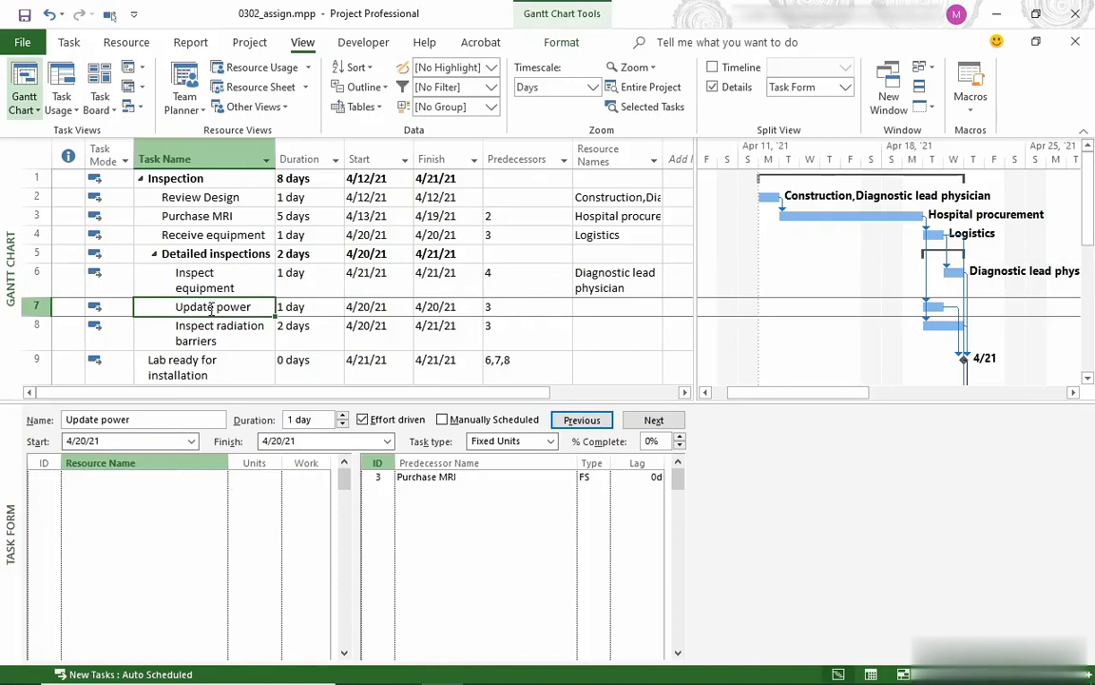
pyautogui.click(104, 477)
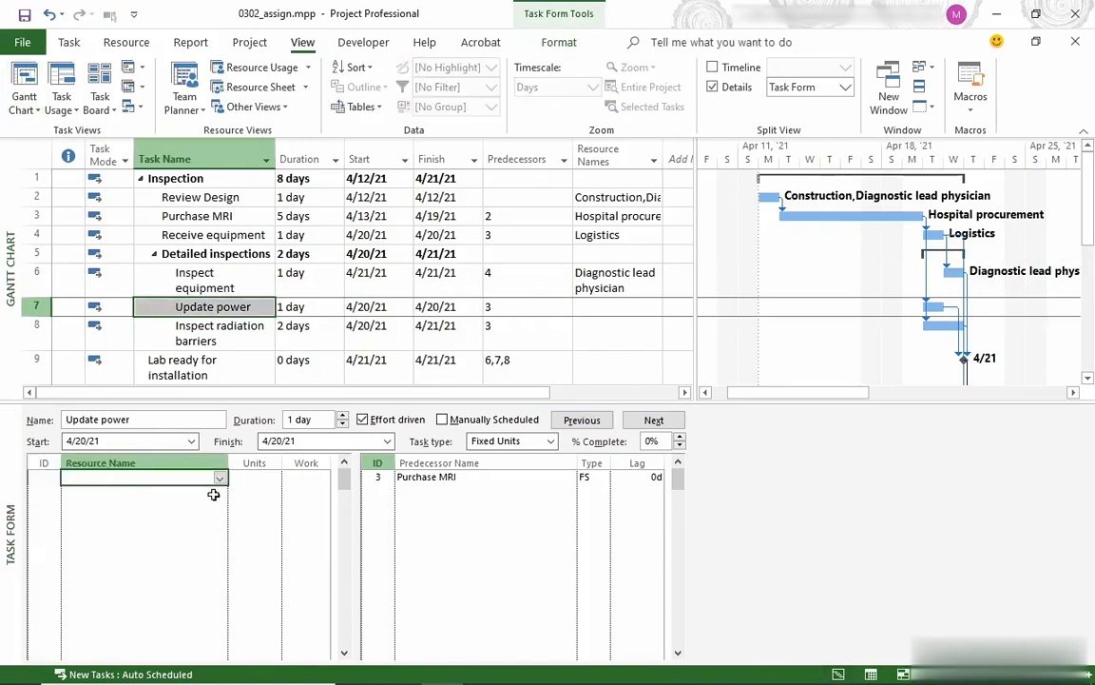
pyautogui.click(220, 477)
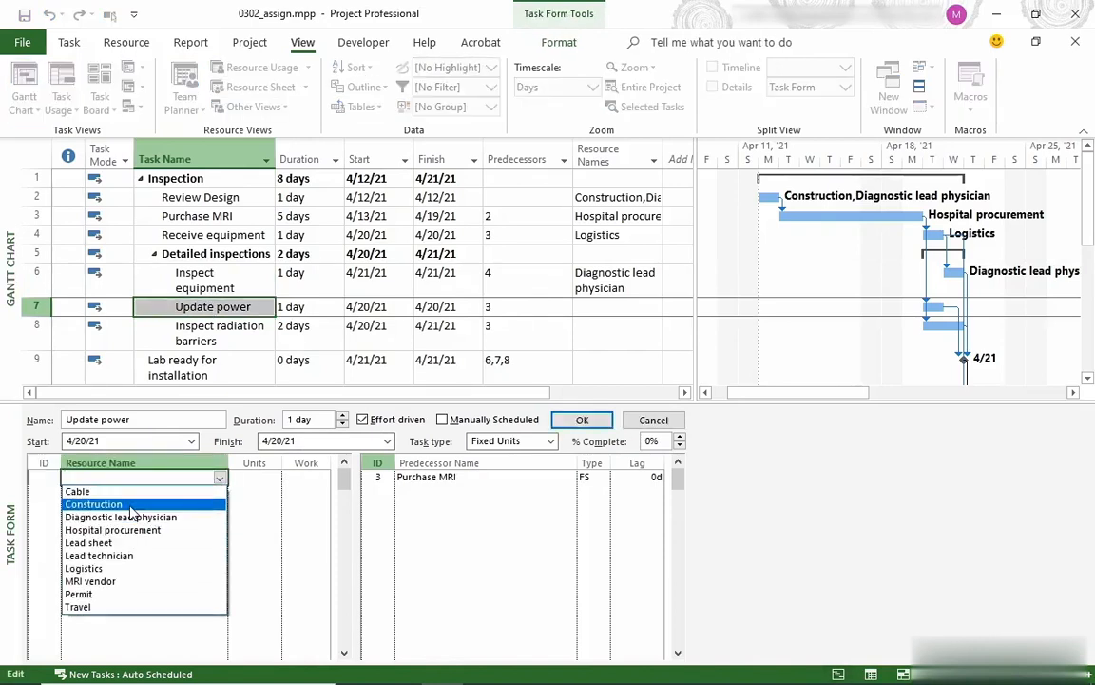
pyautogui.click(131, 506)
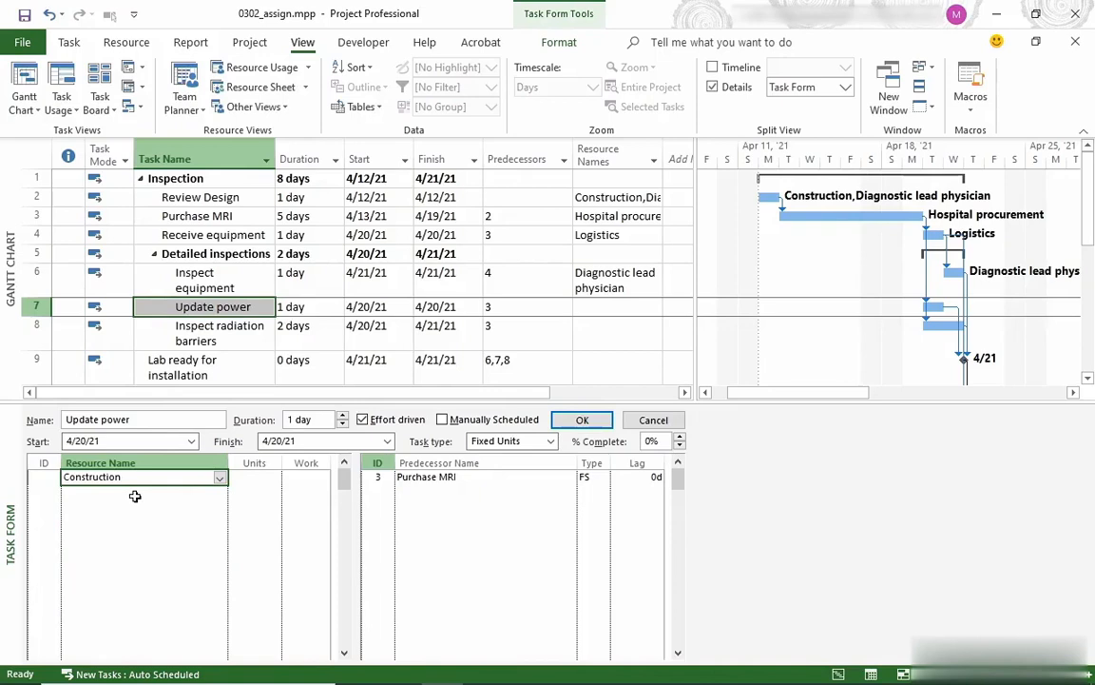
pyautogui.click(134, 493)
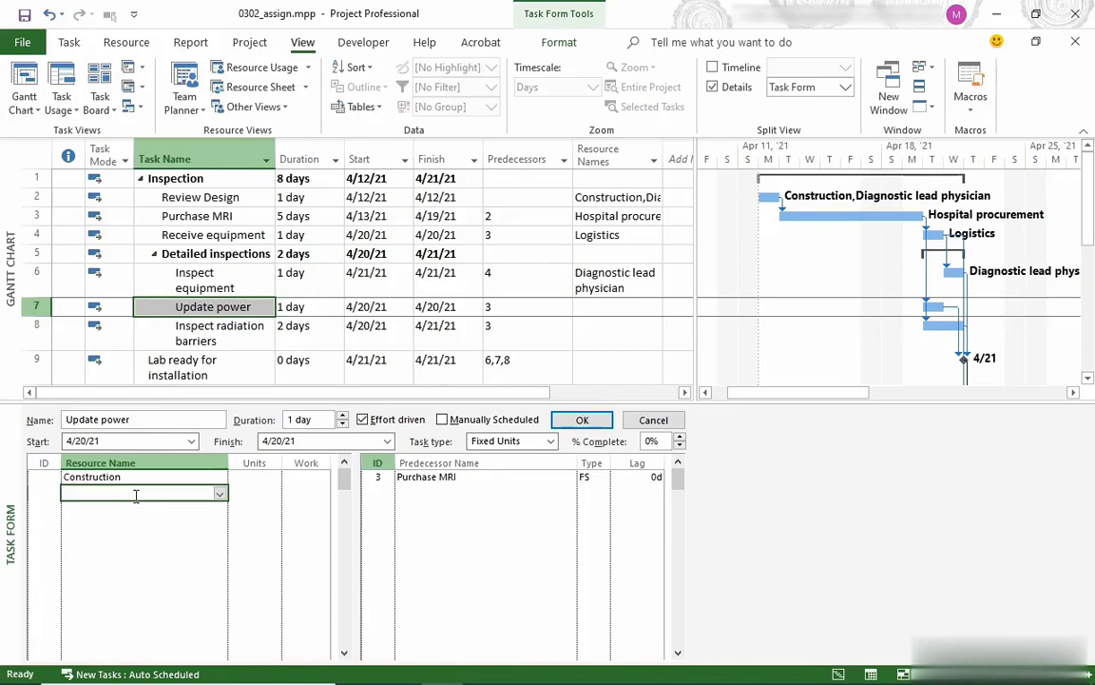
pyautogui.click(219, 493)
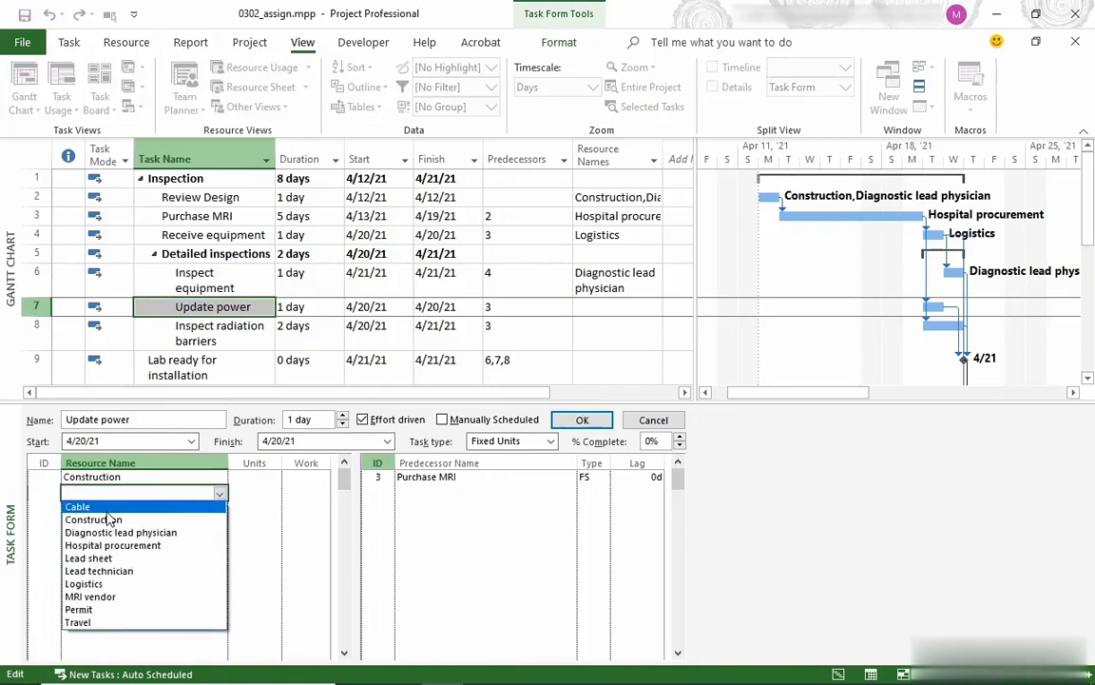
pyautogui.click(97, 457)
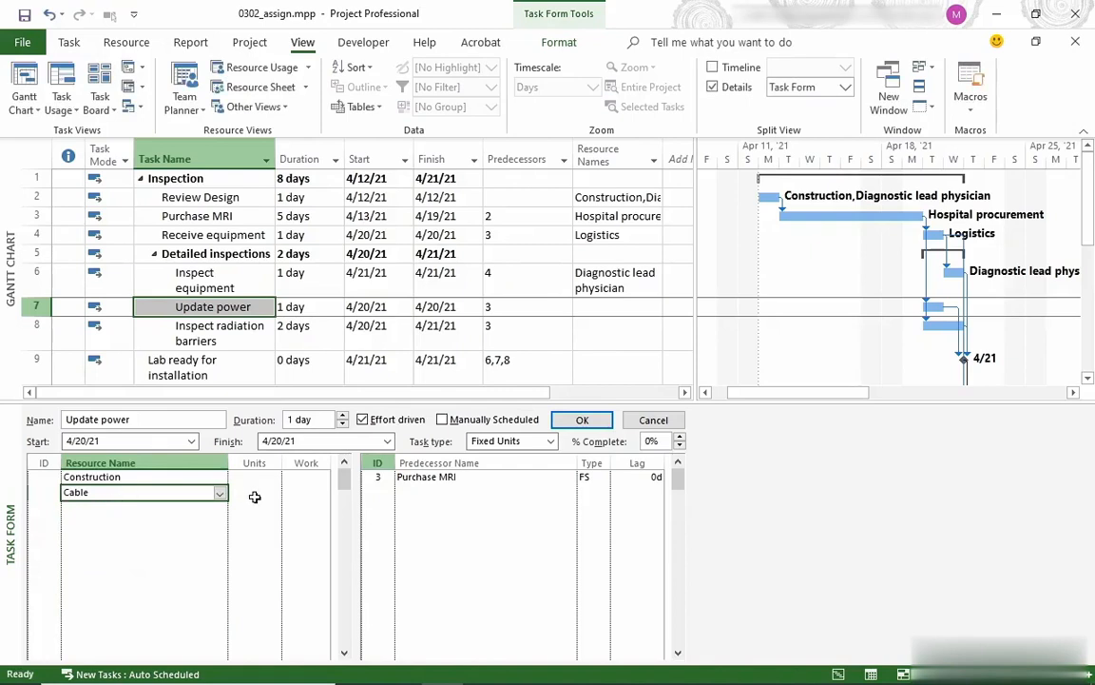
pyautogui.click(254, 492)
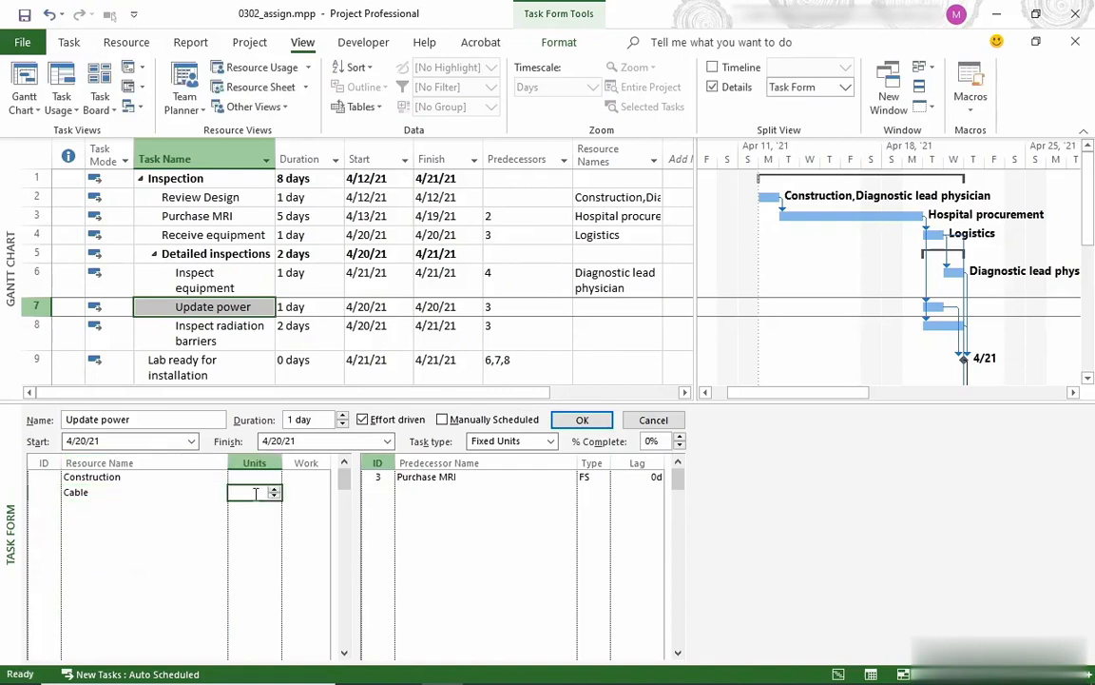
pyautogui.write('5')
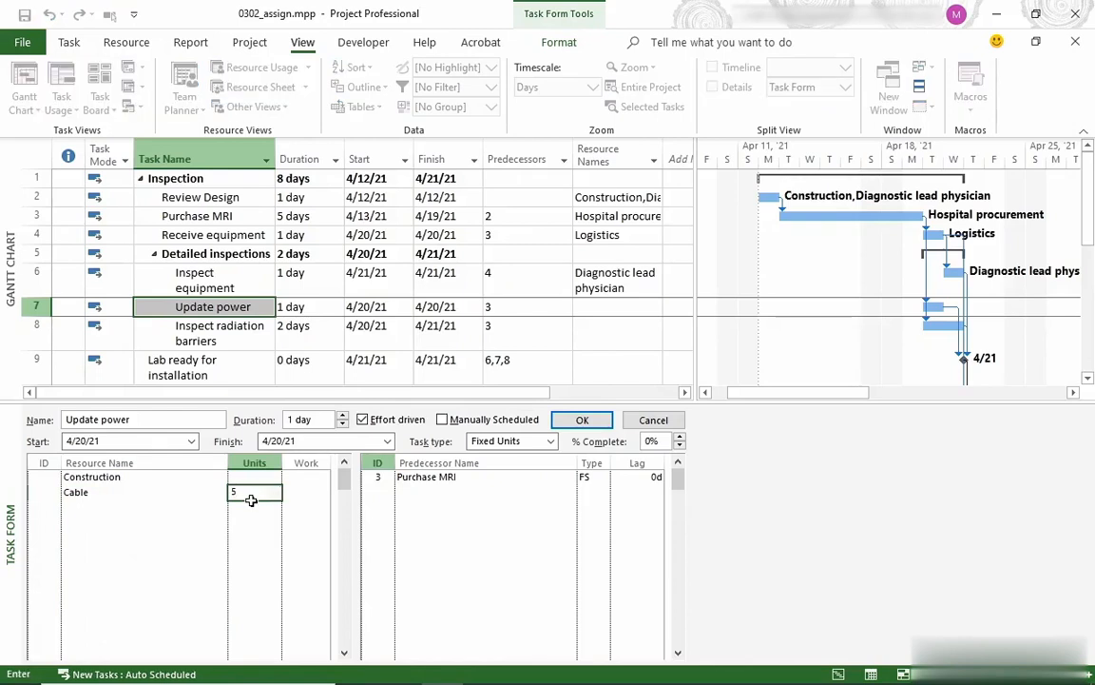
pyautogui.click(580, 420)
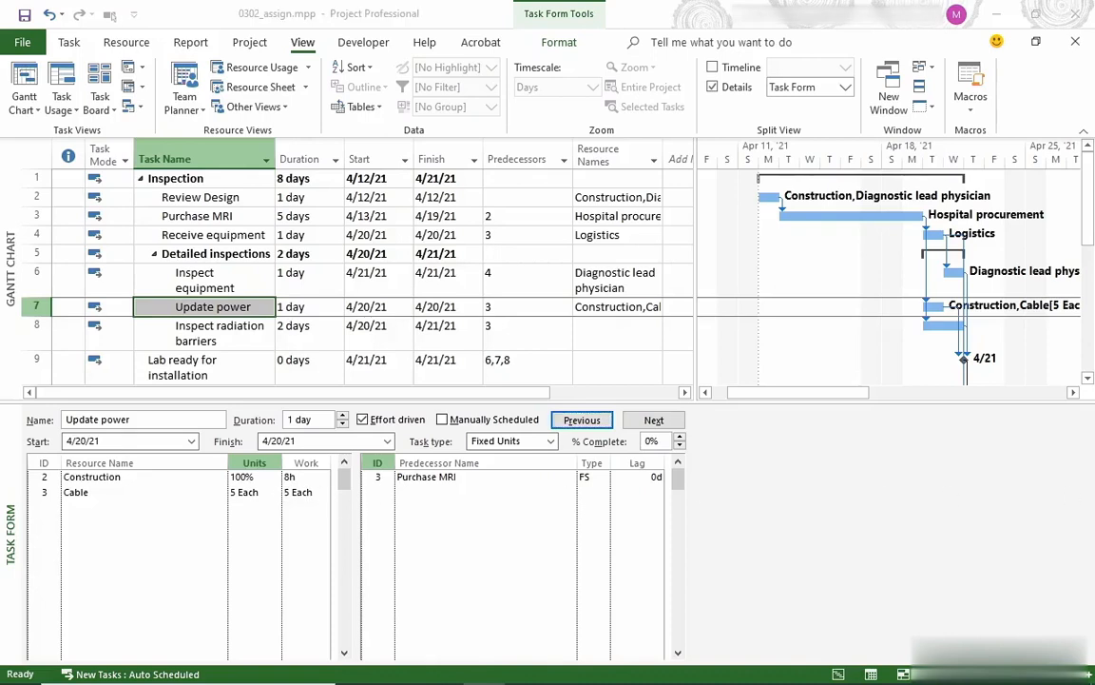
# Assign the Permit cost resource to the Update power task in the Task Form.
pyautogui.click(104, 508)
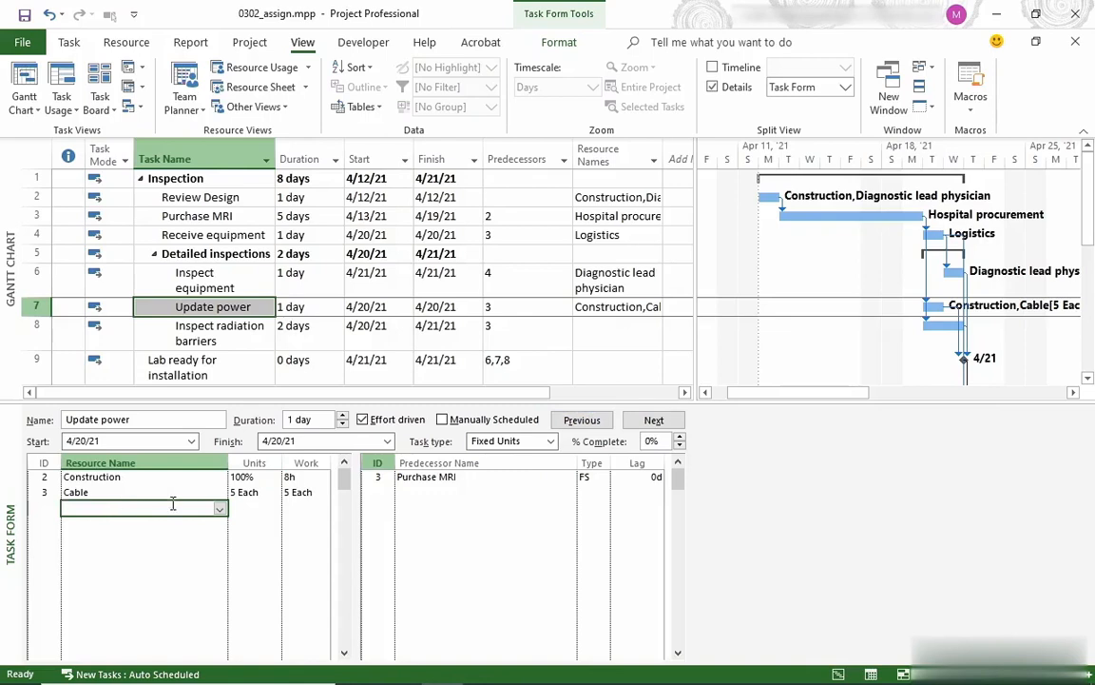
pyautogui.click(220, 509)
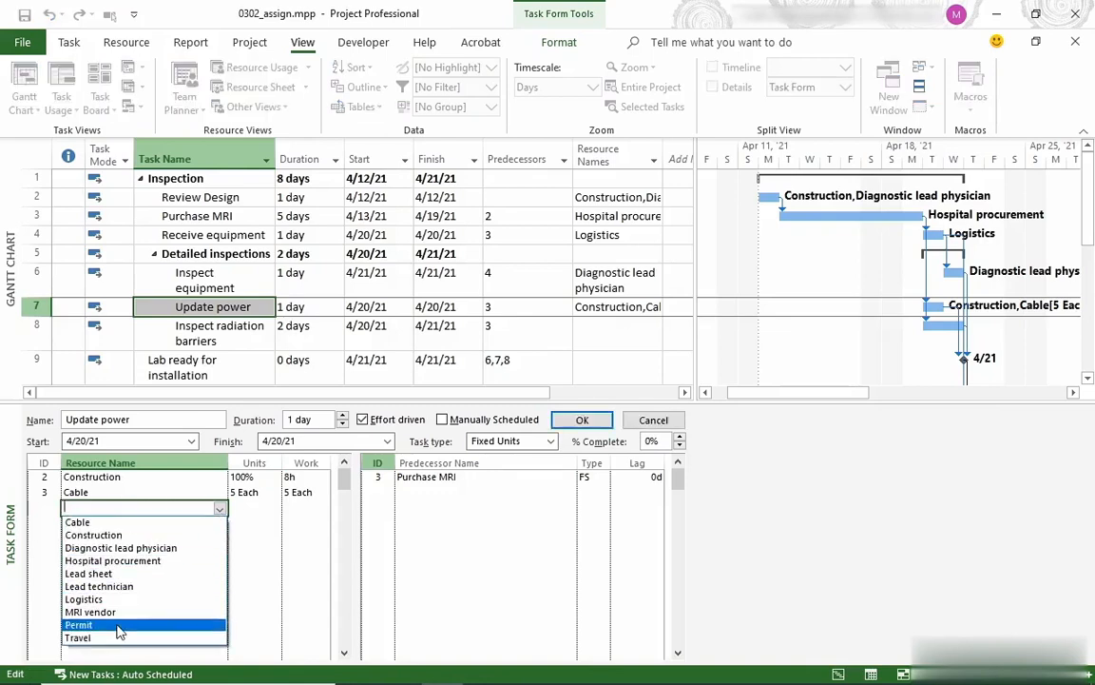
pyautogui.click(86, 625)
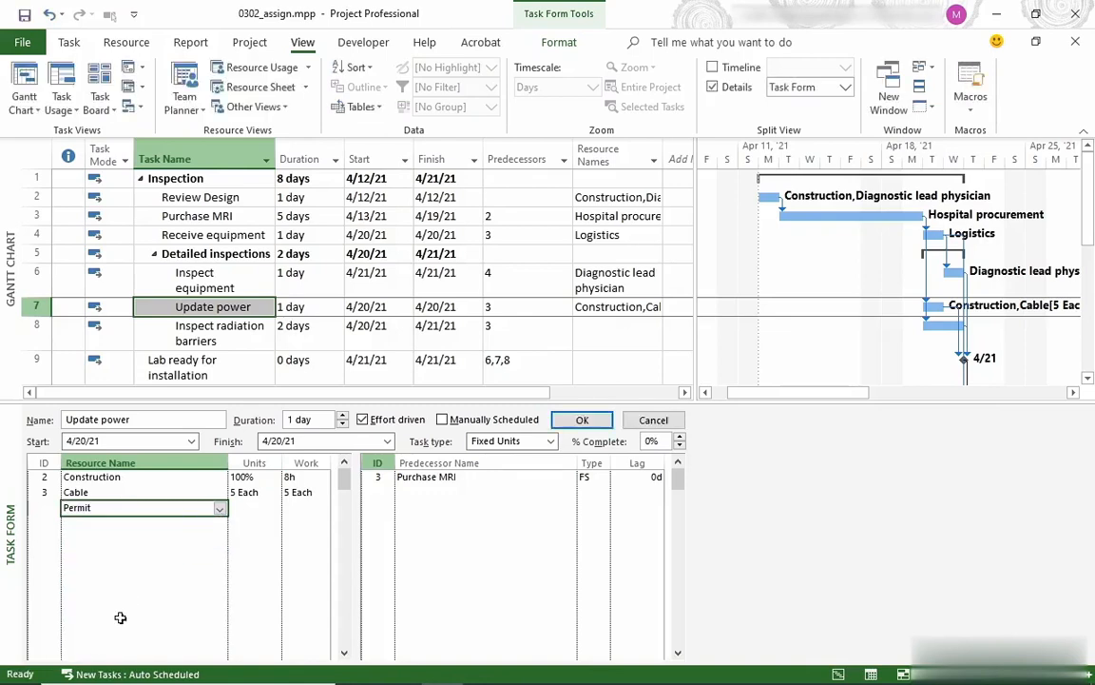
pyautogui.click(582, 422)
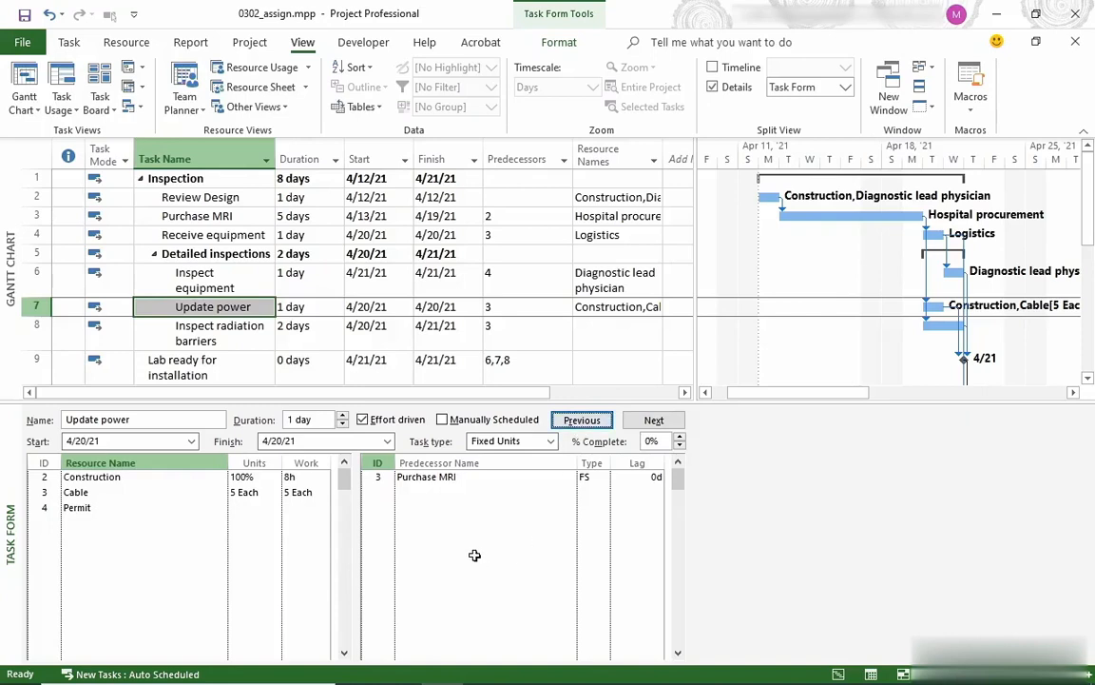
# Show the cost details in the Task Form and set the Permit cost on Update power to 1000.
pyautogui.rightClick(425, 506)
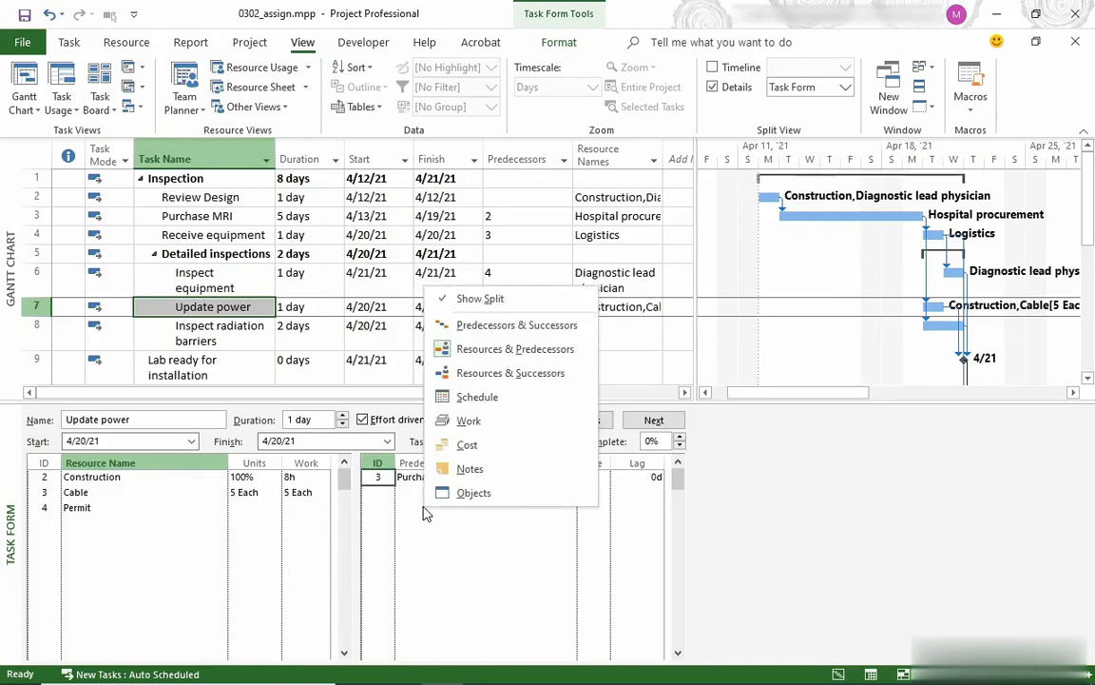
pyautogui.click(467, 444)
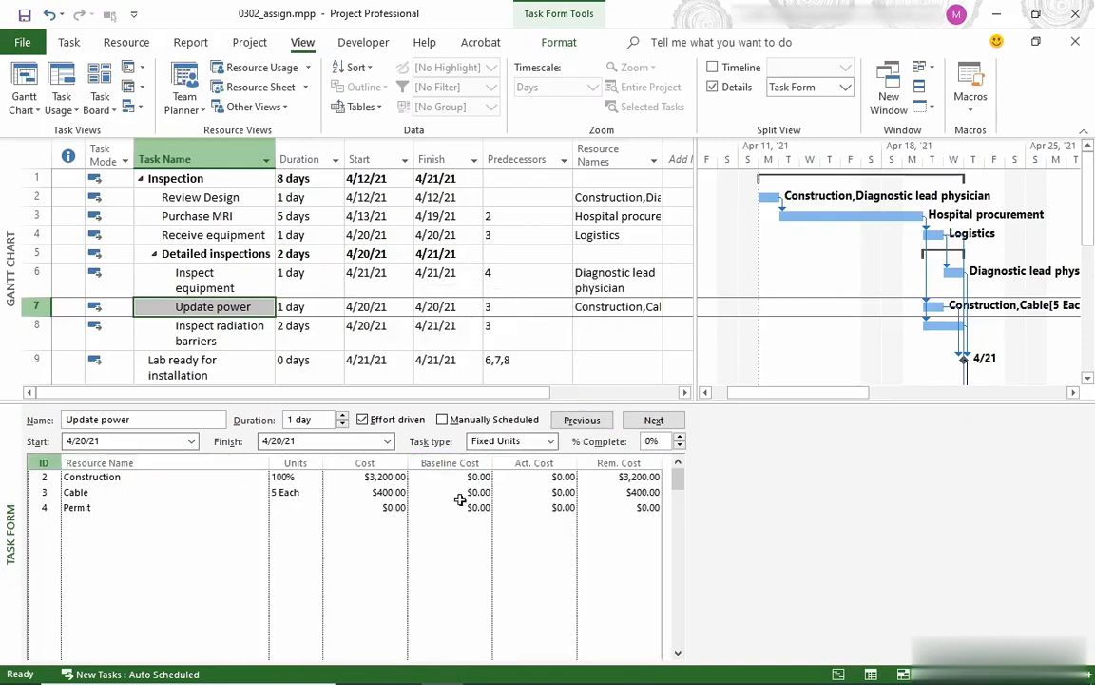
pyautogui.click(368, 508)
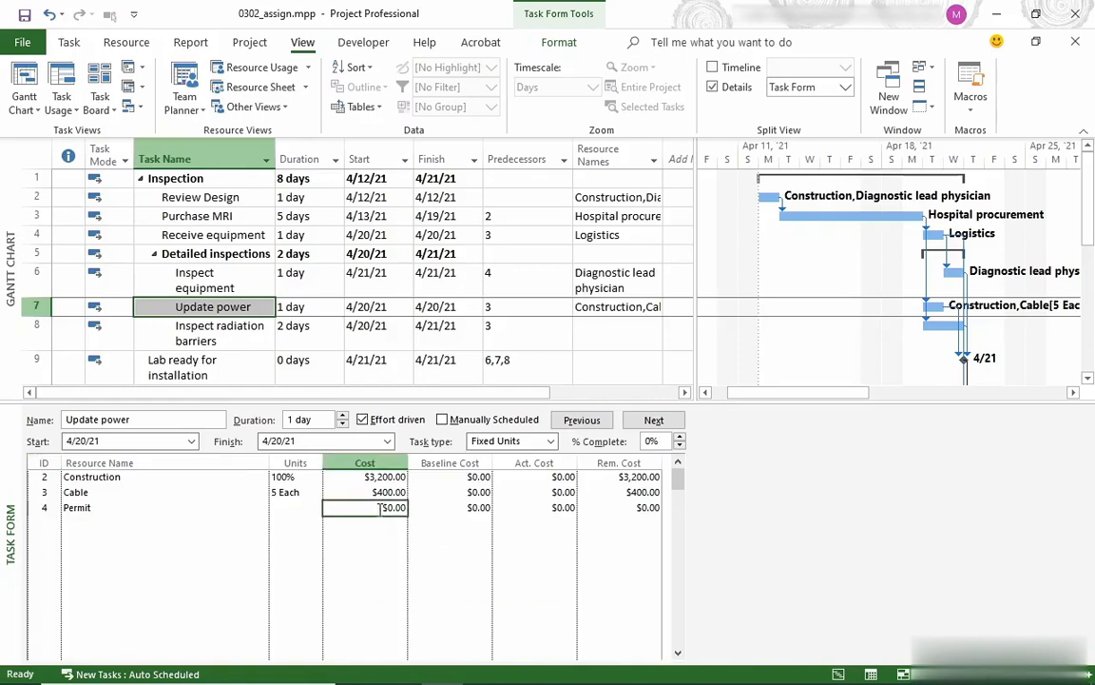
pyautogui.write('1000')
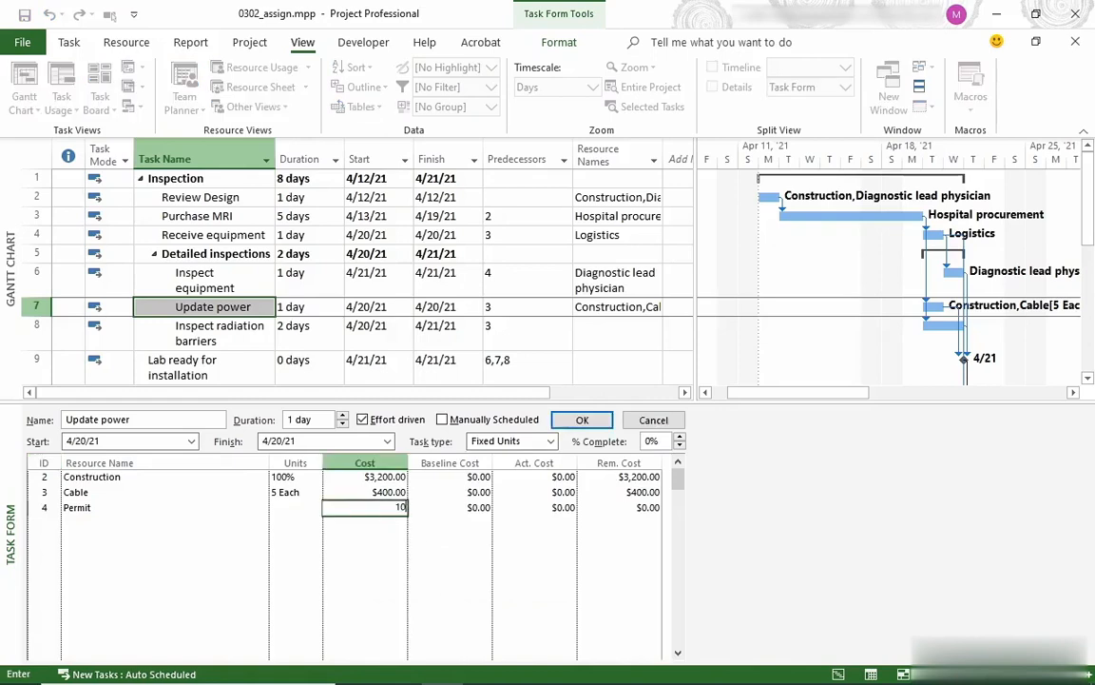
pyautogui.click(580, 423)
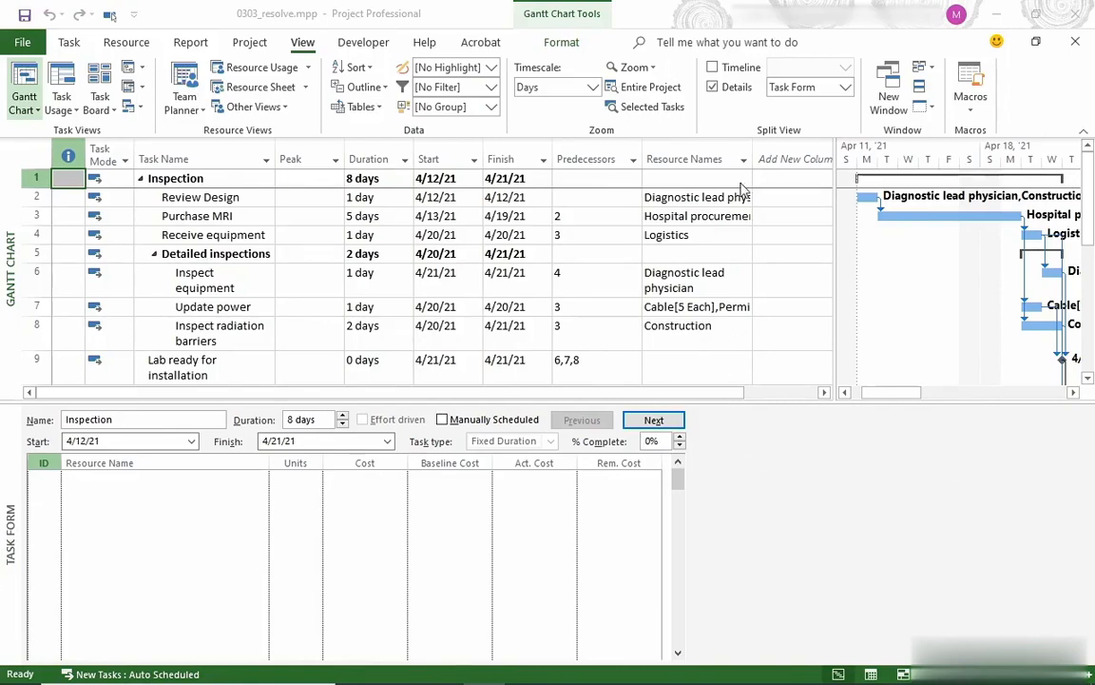
# Hide the Task Form and set resource leveling to look for overallocations on a Day by Day basis.
pyautogui.click(713, 87)
pyautogui.click(713, 88)
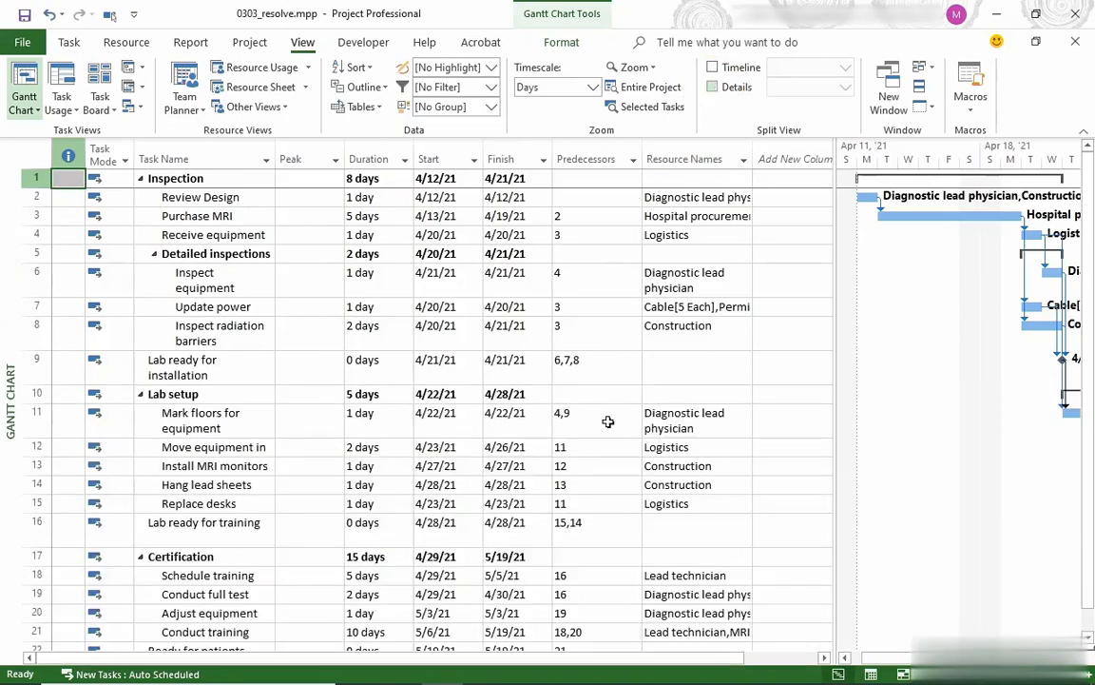
pyautogui.click(127, 42)
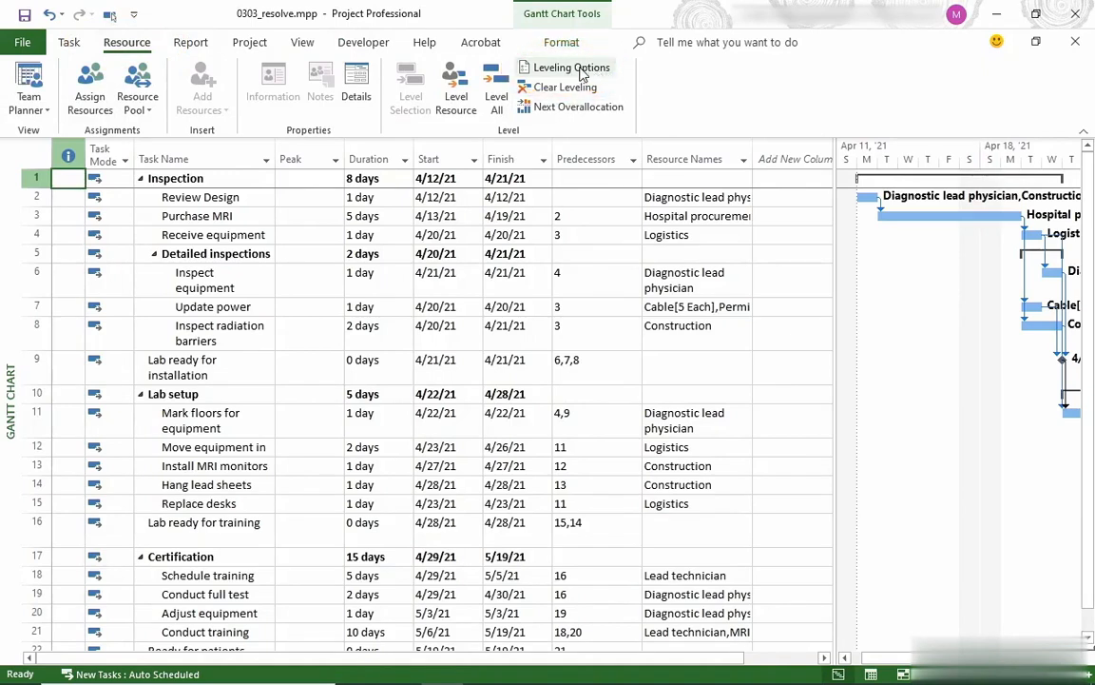
pyautogui.click(576, 68)
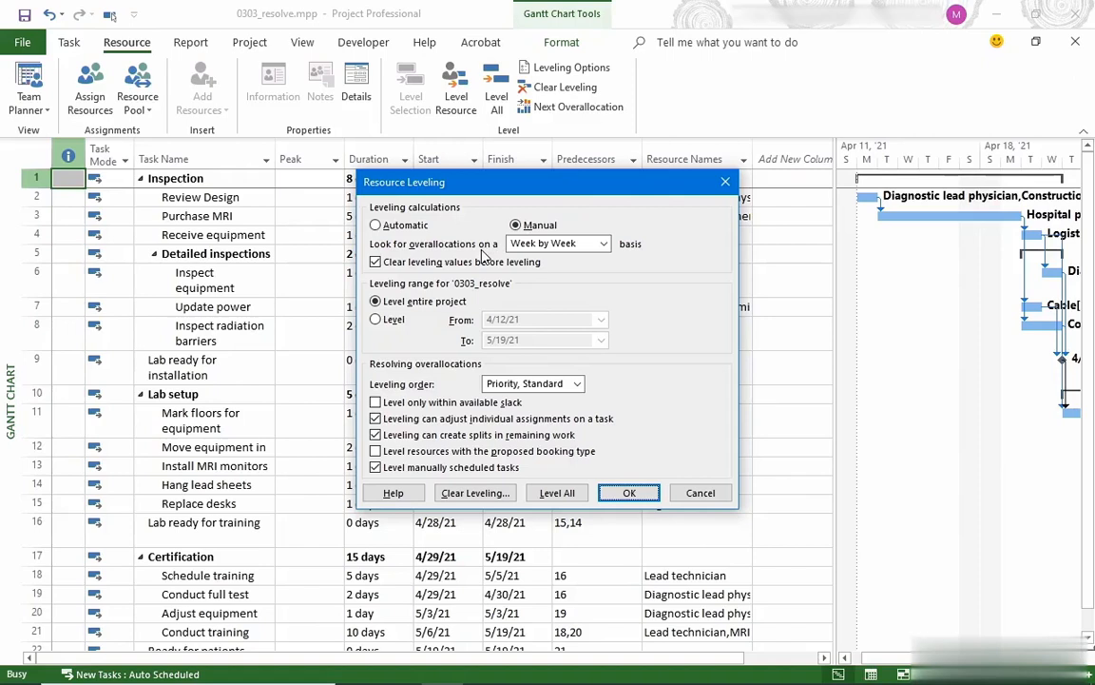
pyautogui.click(604, 244)
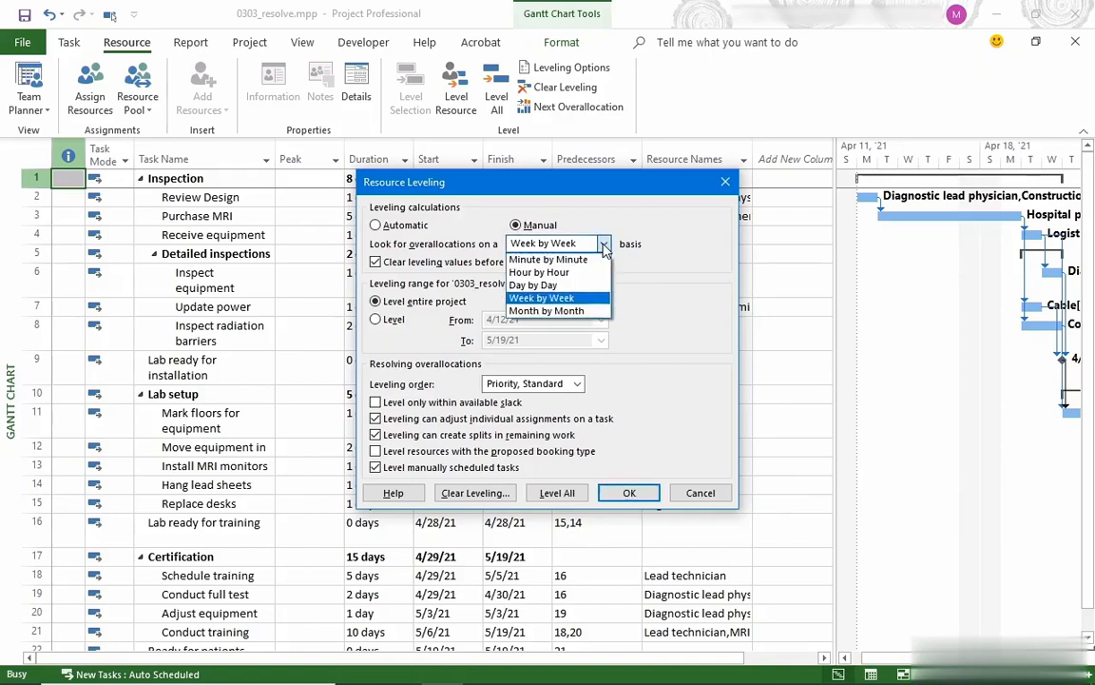
pyautogui.click(567, 286)
pyautogui.click(628, 492)
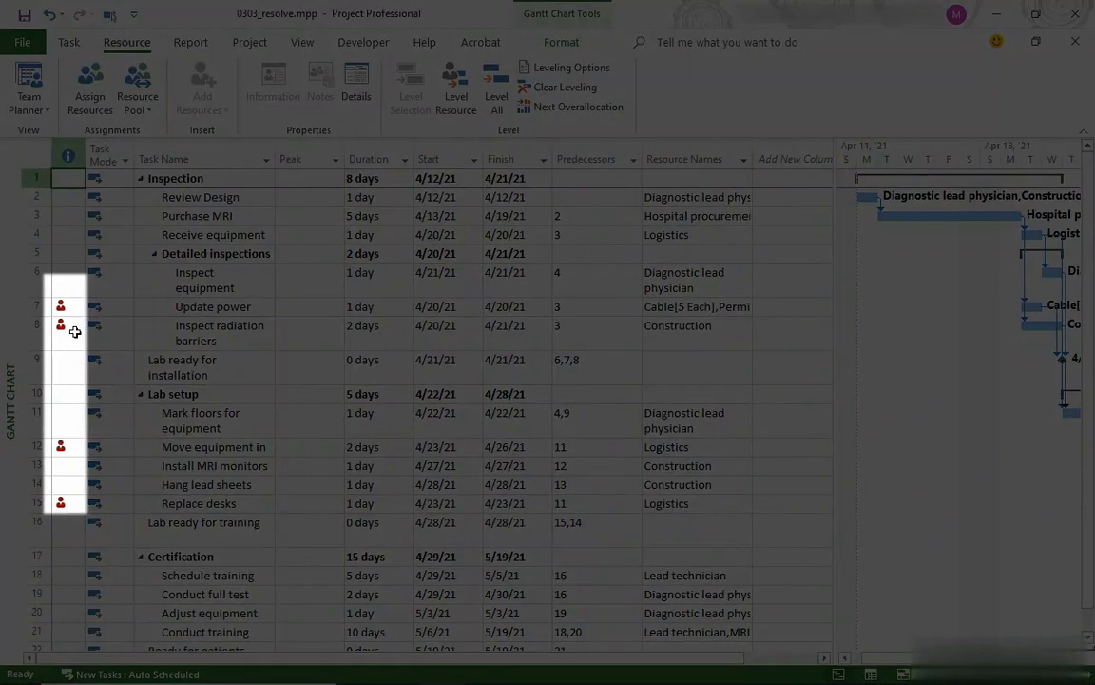
# Show the Resource Usage view with a wider timescale grid and filter it to Overallocated Resources.
pyautogui.moveTo(72, 325)
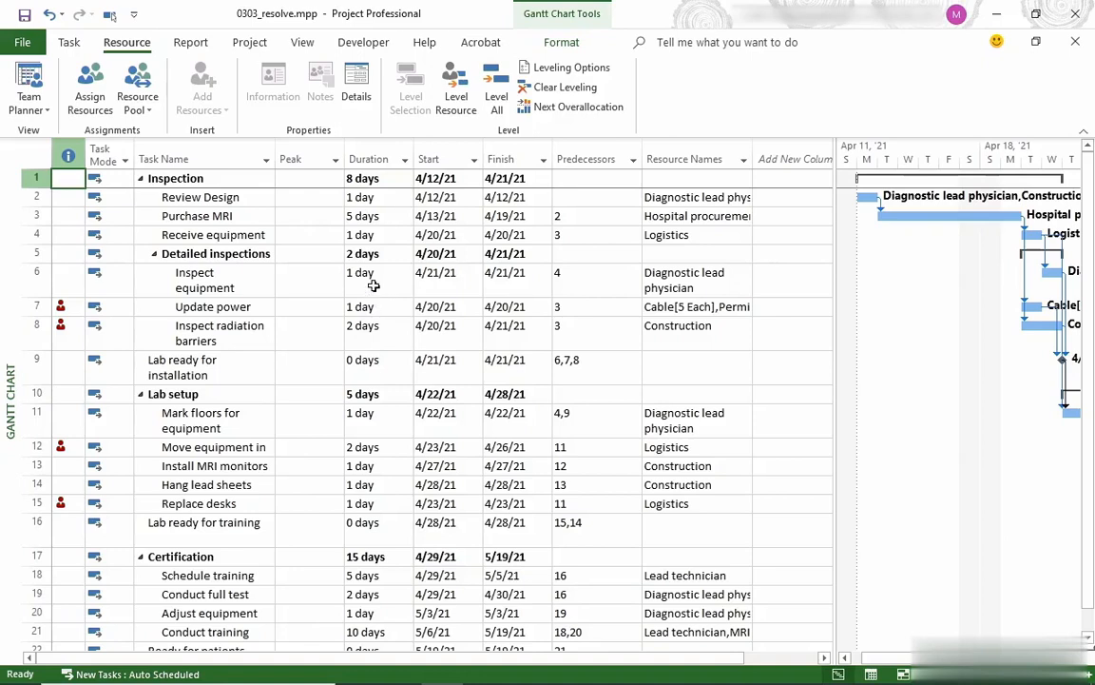
pyautogui.click(302, 43)
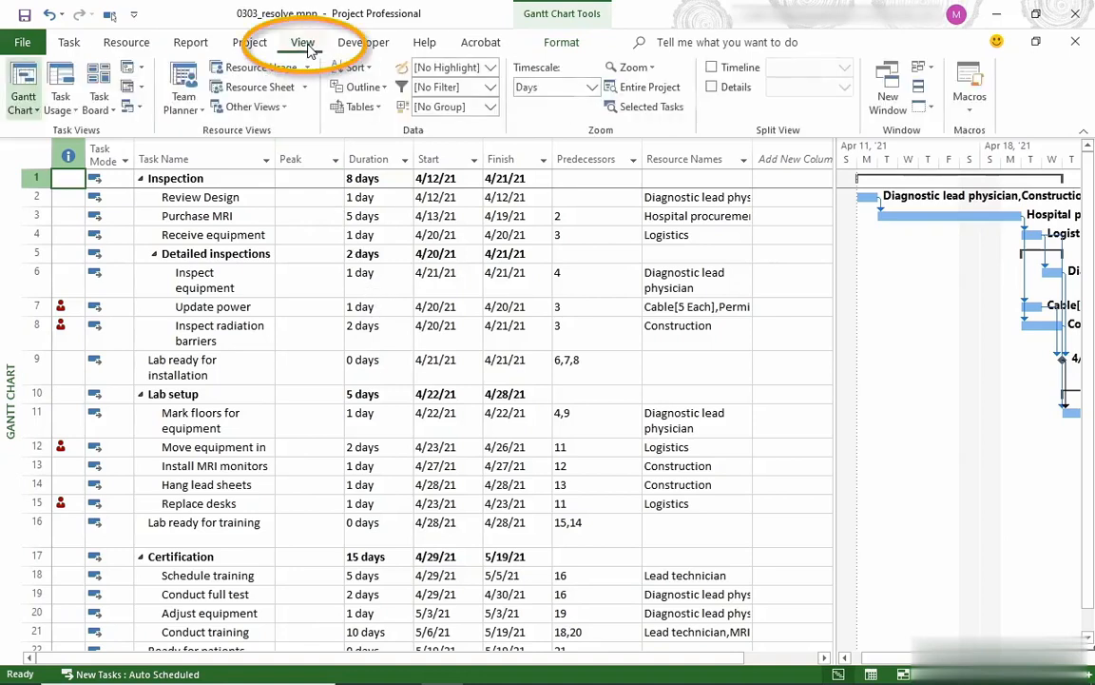
pyautogui.click(275, 71)
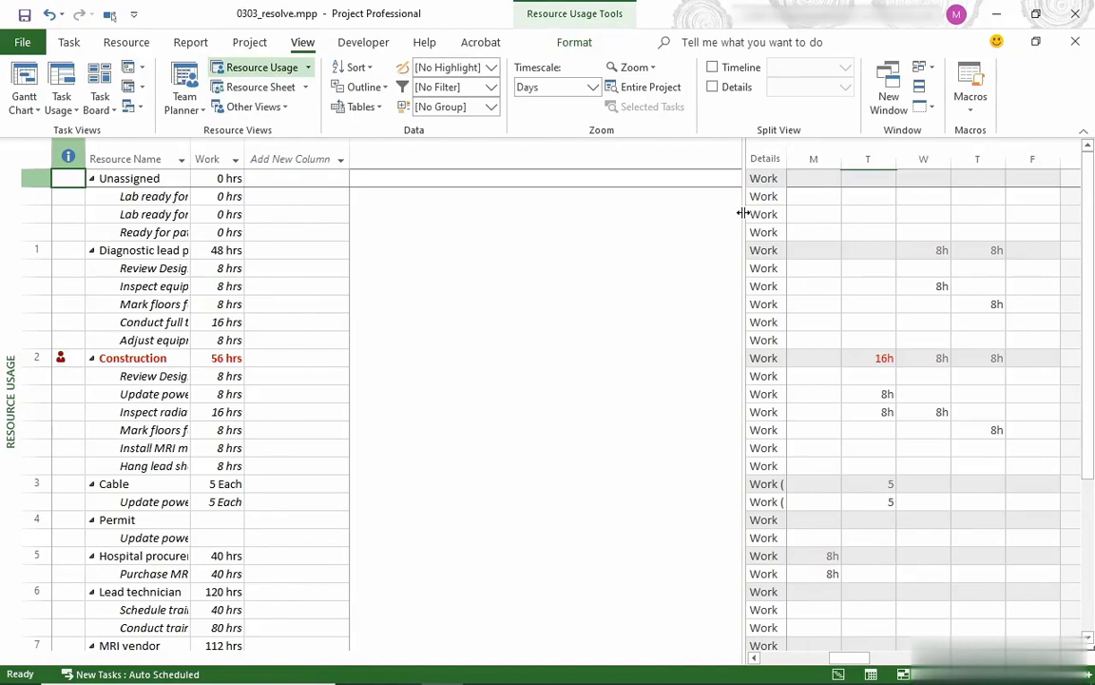
pyautogui.moveTo(742, 213); pyautogui.dragTo(412, 239)
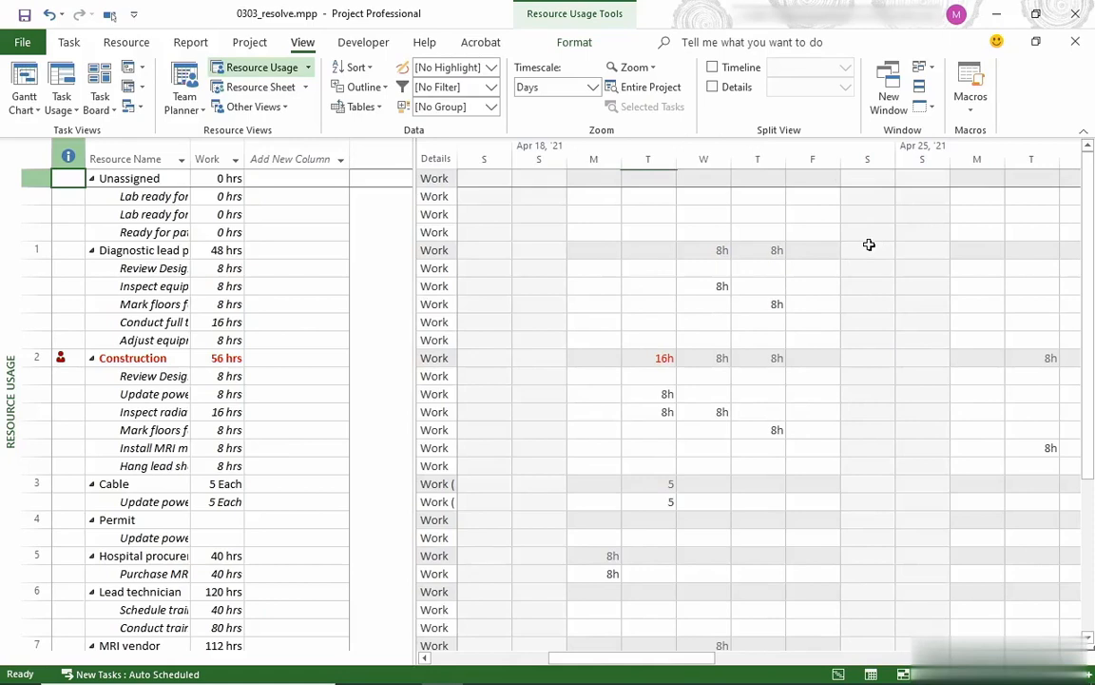
pyautogui.click(492, 87)
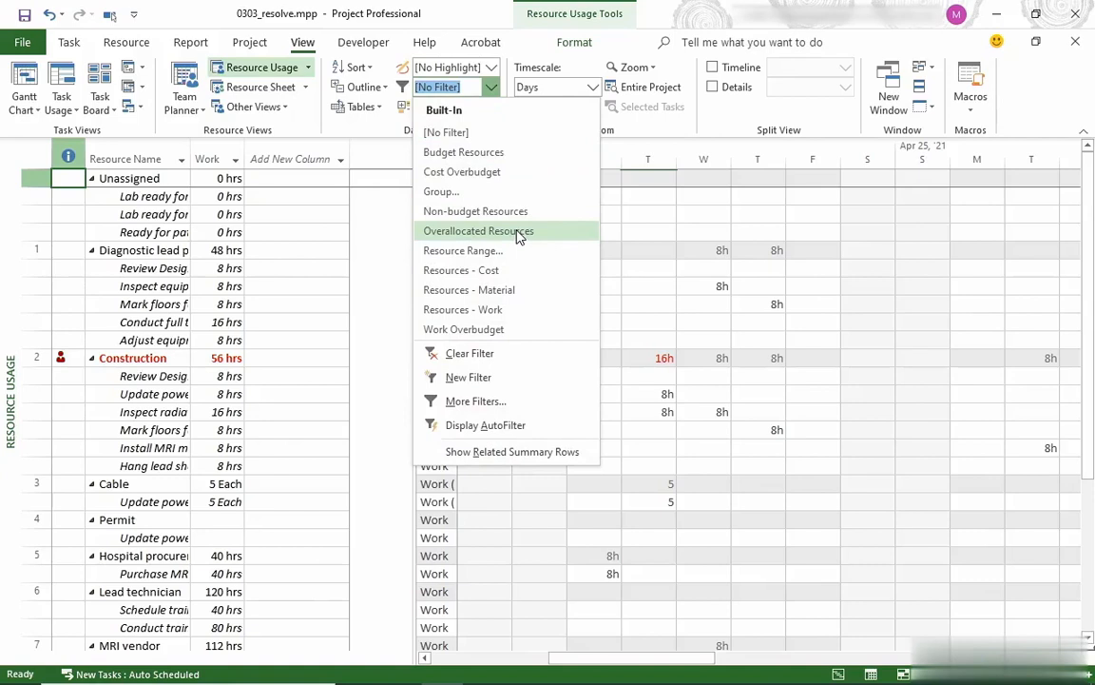
pyautogui.click(519, 234)
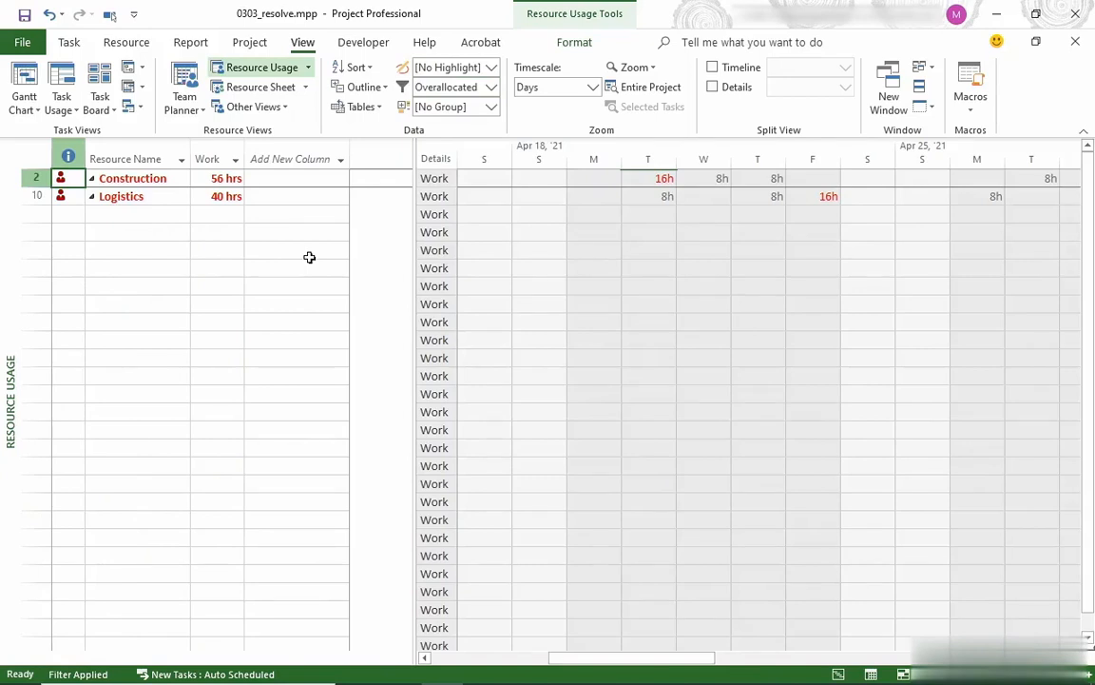
# Expand the Construction and Logistics resources to examine which task assignments overlap on the same days.
pyautogui.click(91, 178)
pyautogui.click(92, 179)
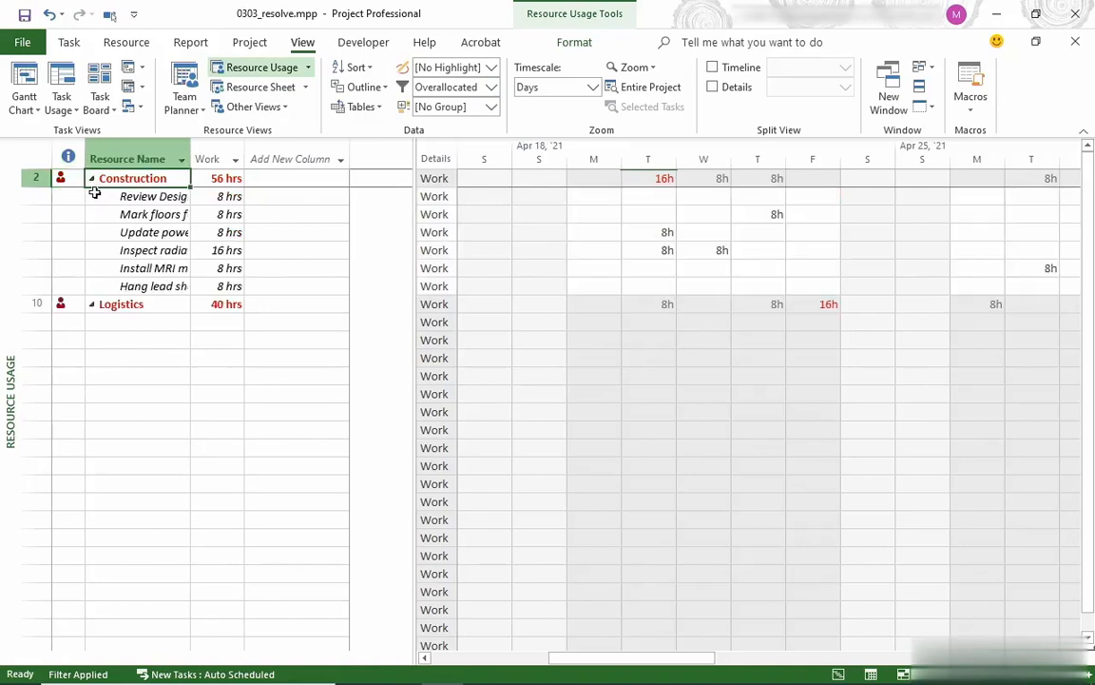
pyautogui.click(93, 305)
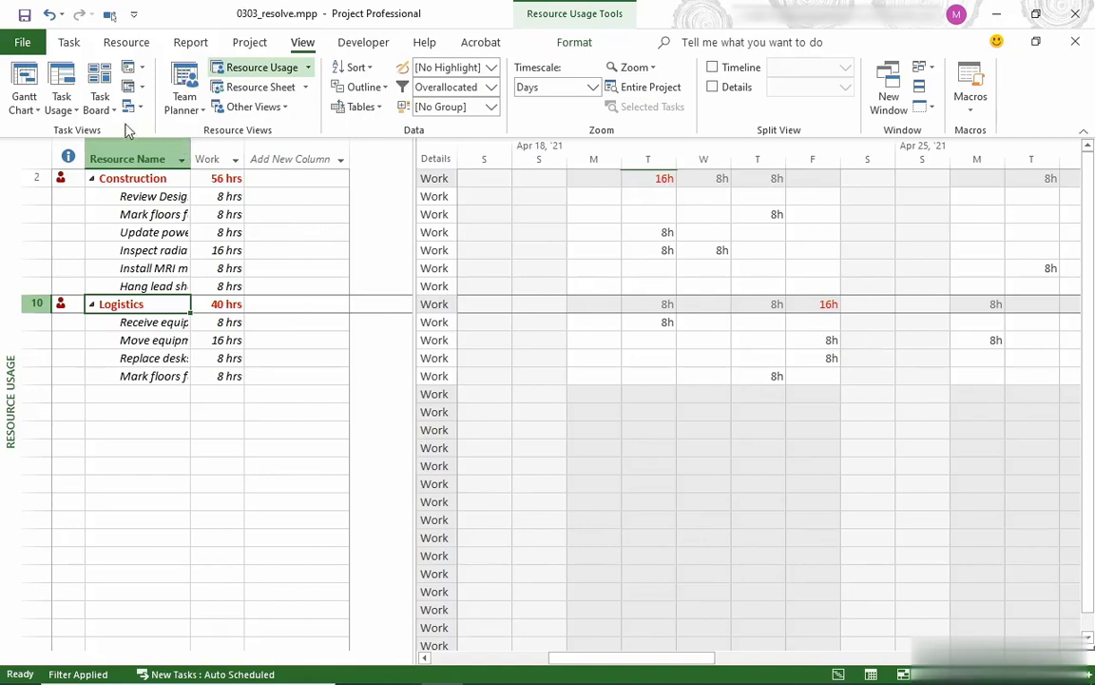
# Return to the Gantt Chart and level only the Update power and Inspect radiation barriers tasks.
pyautogui.click(36, 76)
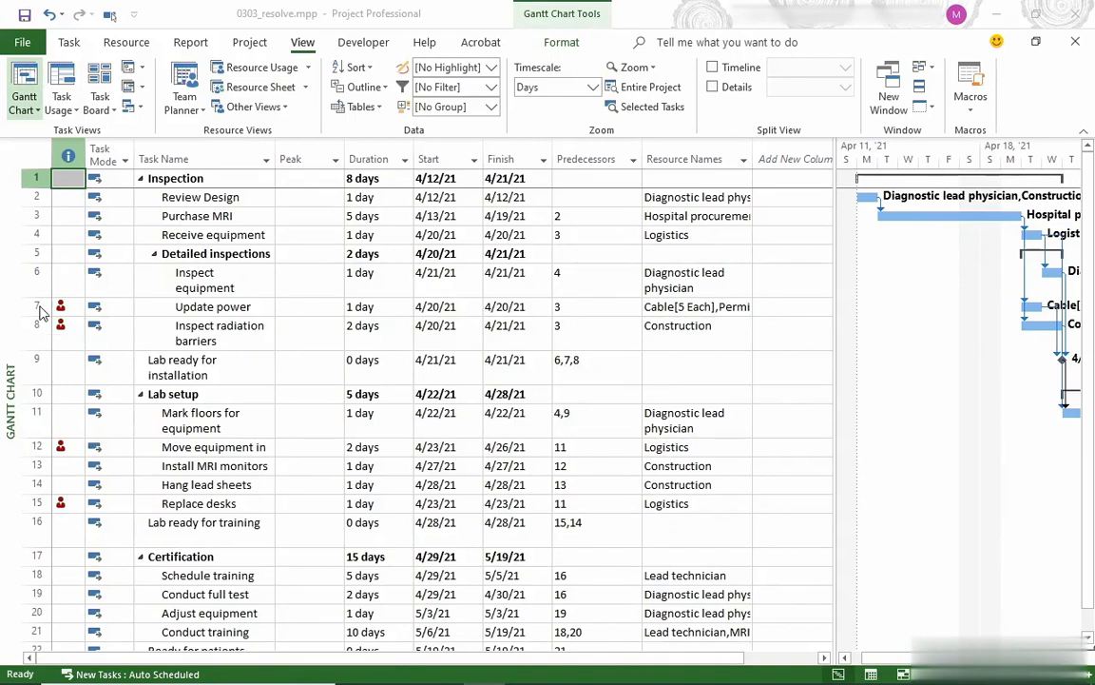
pyautogui.moveTo(38, 306); pyautogui.dragTo(40, 330)
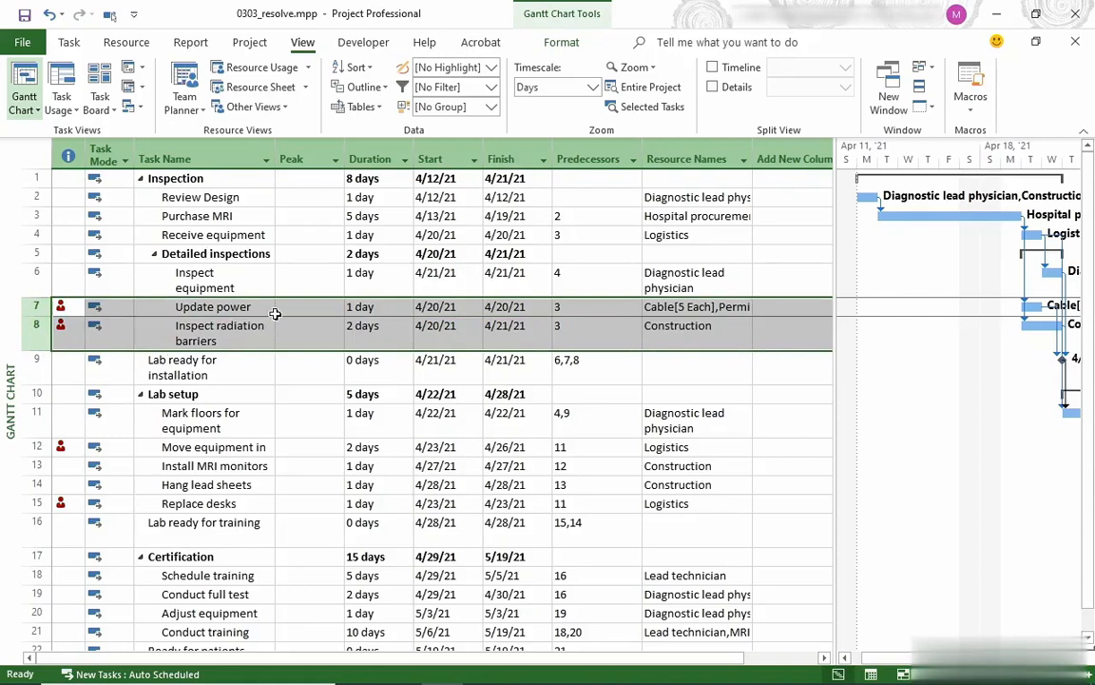
pyautogui.click(127, 44)
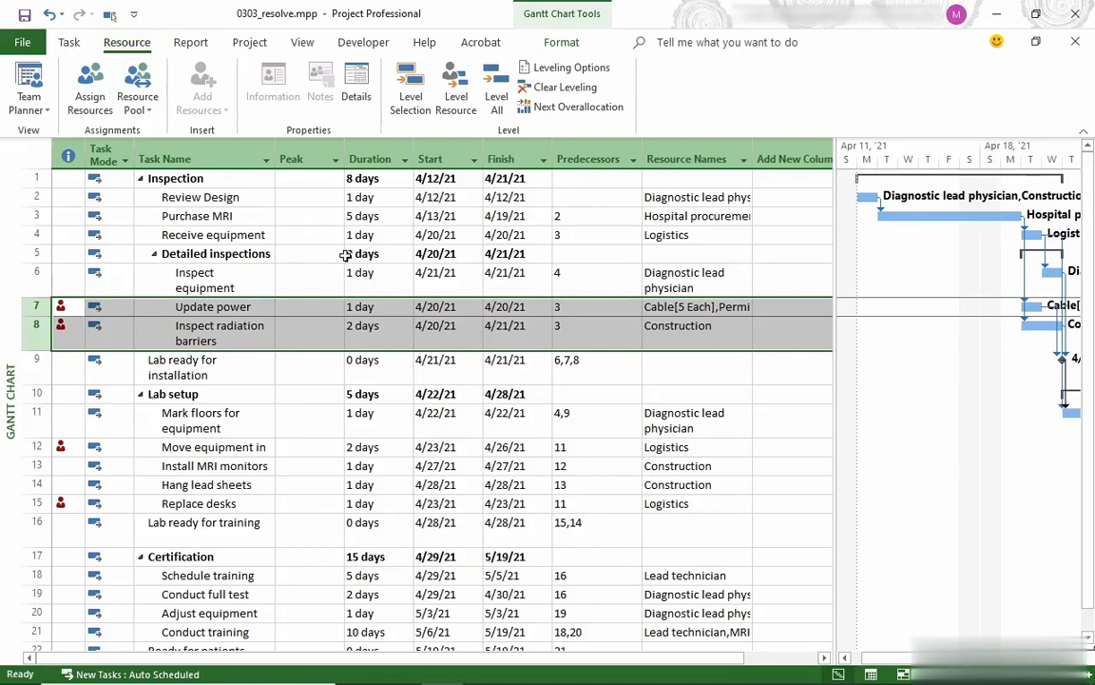
pyautogui.click(415, 99)
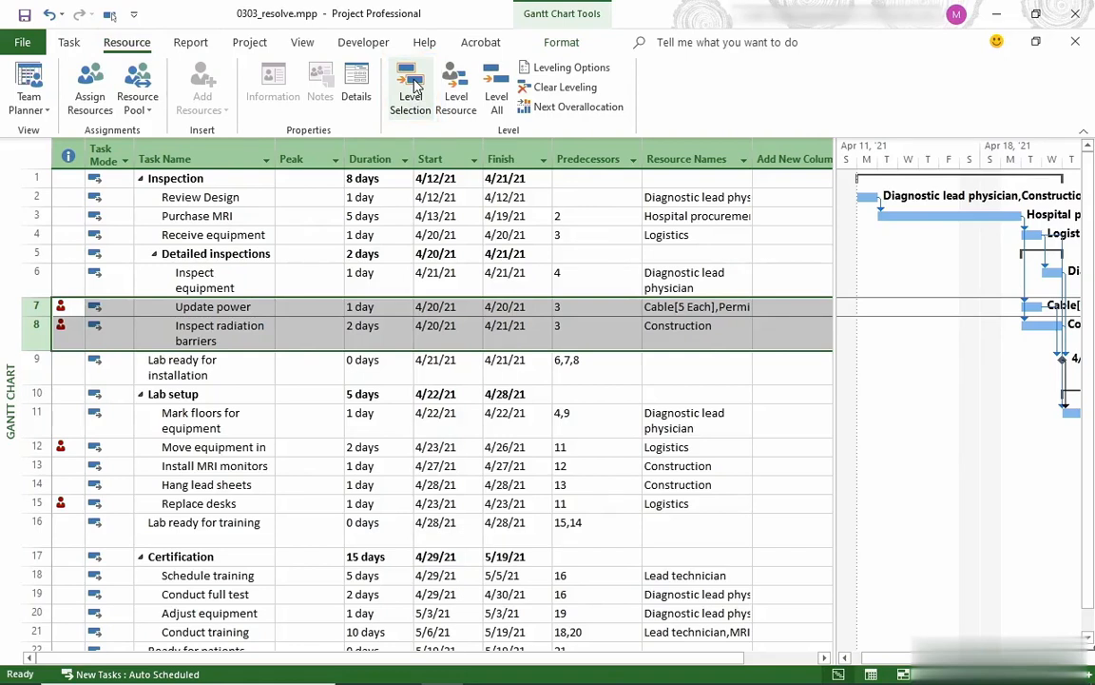
pyautogui.click(413, 88)
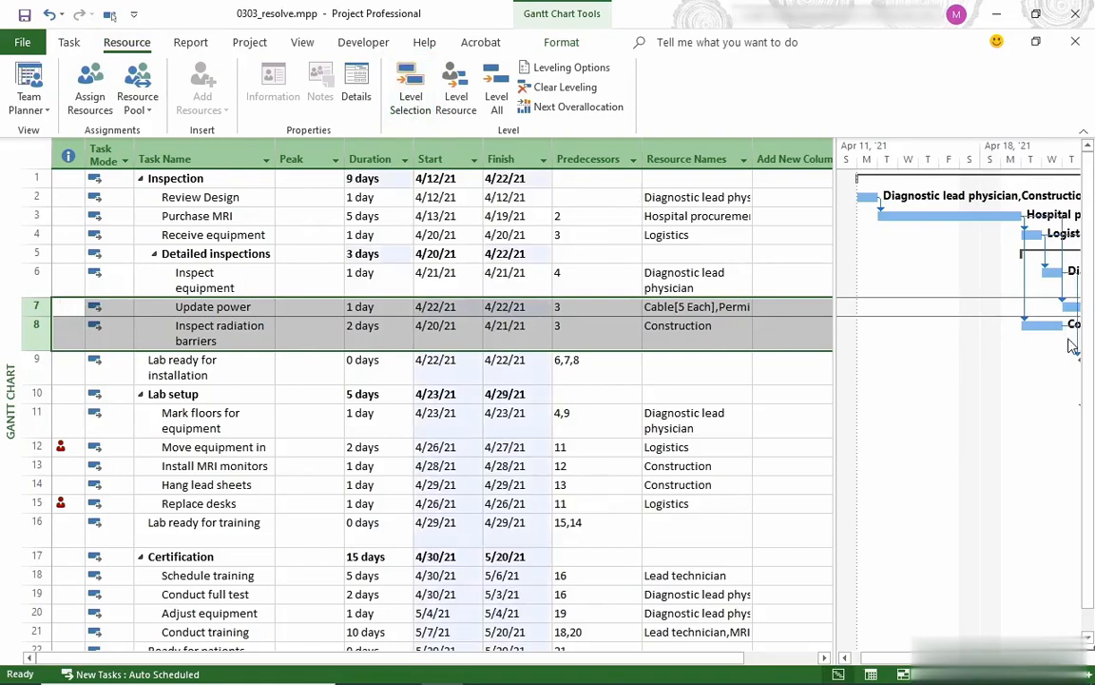
# Examine the leveled Update power and Inspect radiation barriers bars and their successors along the Gantt timeline.
pyautogui.click(1073, 657)
pyautogui.click(1074, 657)
pyautogui.click(1074, 657)
pyautogui.click(1074, 657)
pyautogui.click(1073, 657)
pyautogui.click(1073, 657)
pyautogui.click(1073, 657)
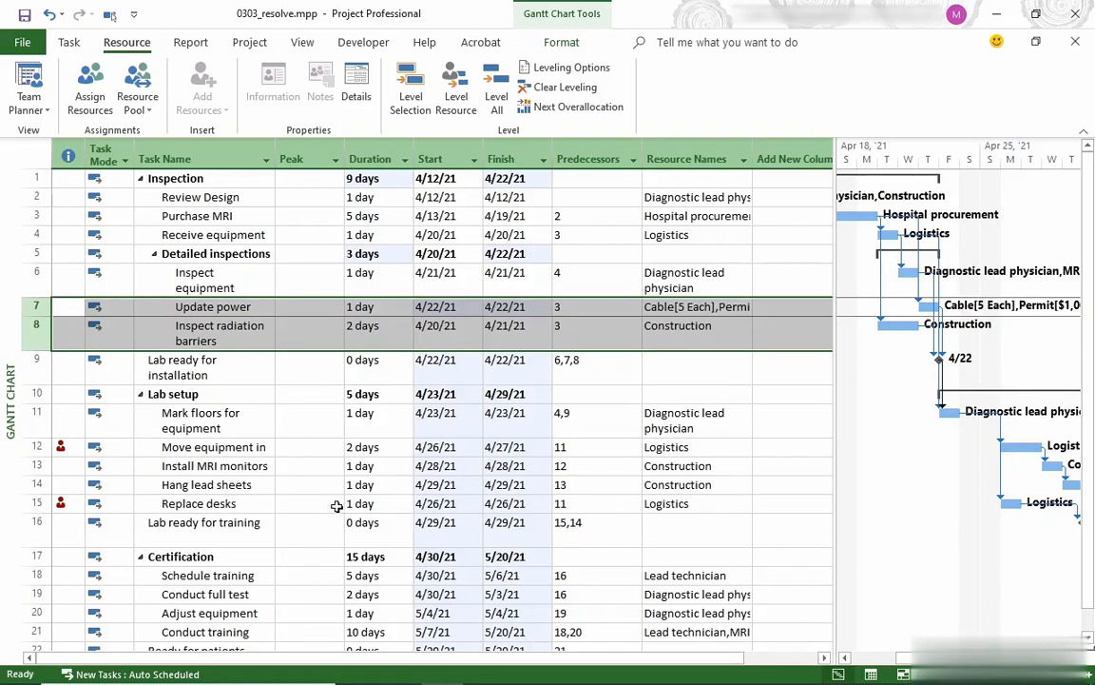
# Replace the Logistics resource with Construction on the Replace desks task.
pyautogui.click(721, 506)
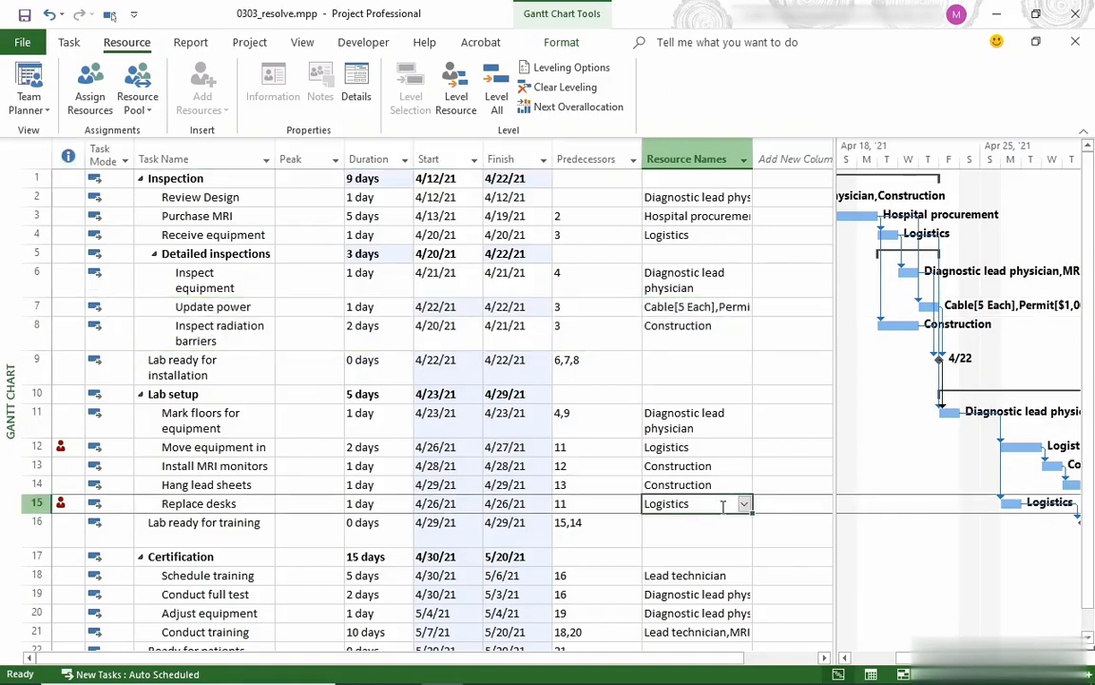
pyautogui.click(743, 507)
pyautogui.click(745, 509)
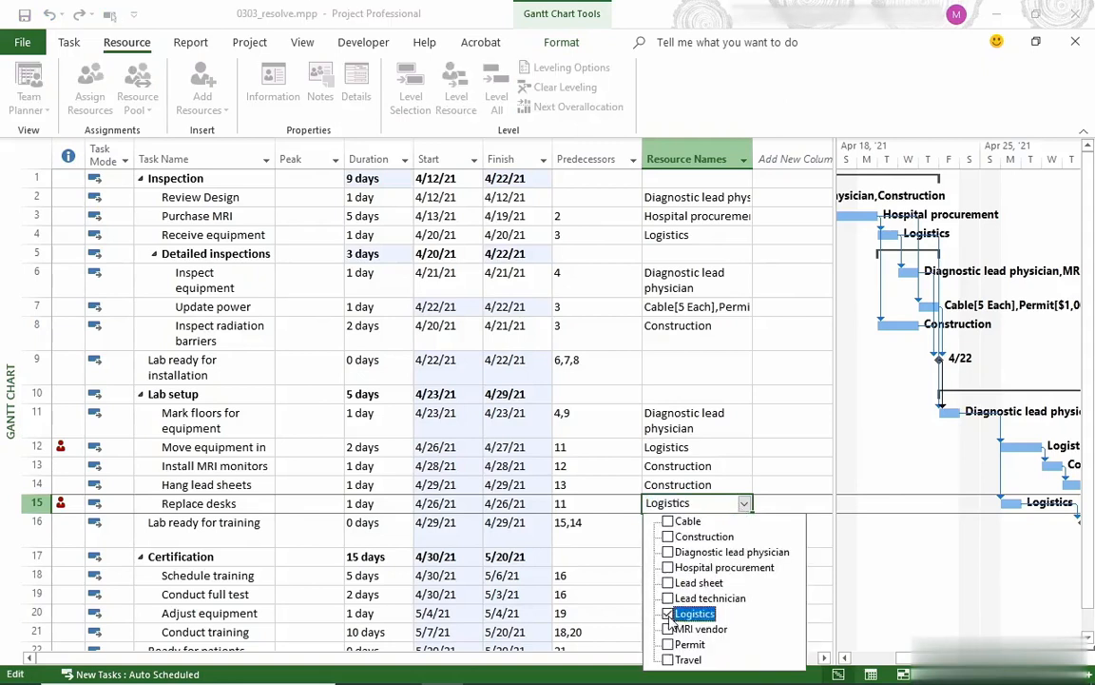
pyautogui.click(677, 540)
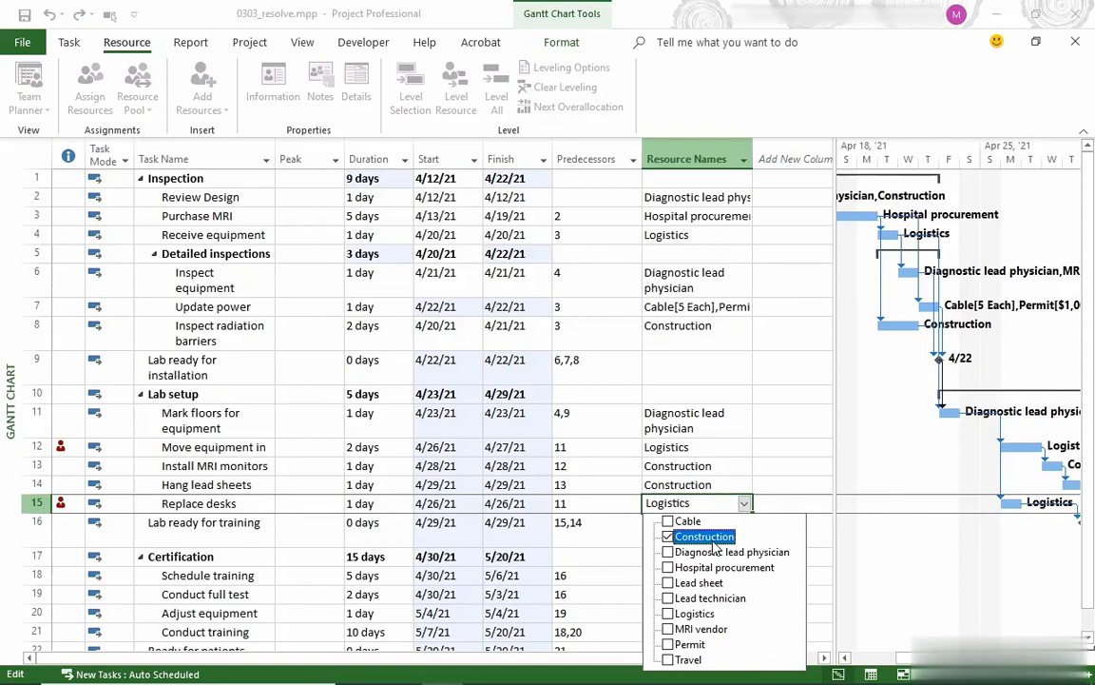
pyautogui.press('Return')
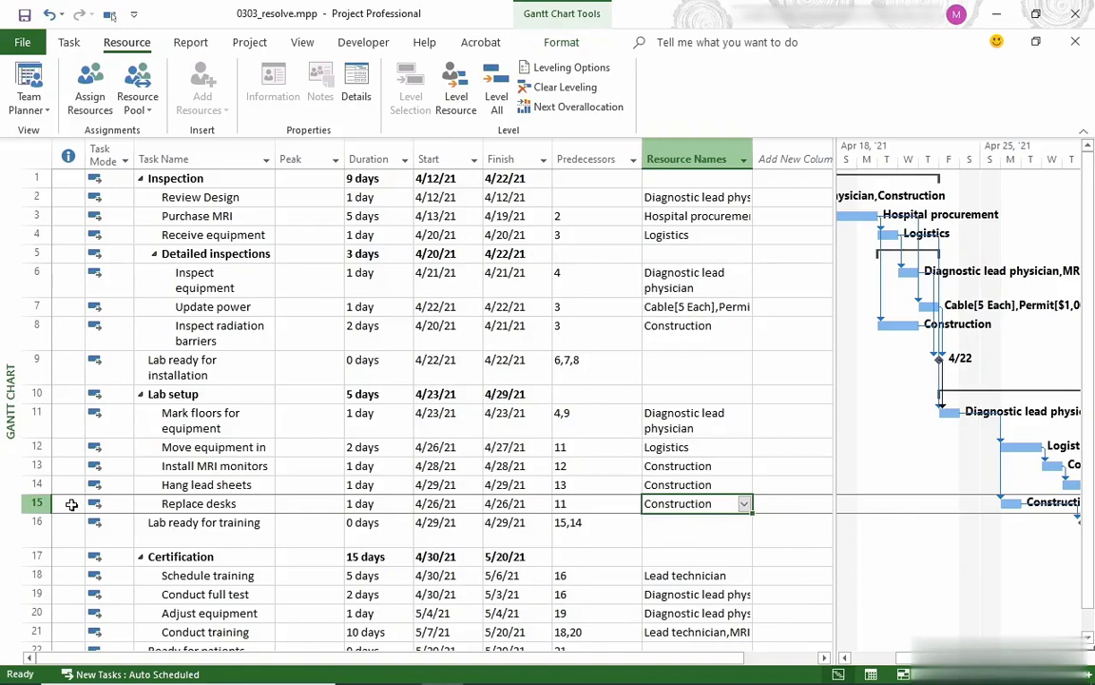
# Add the note "replace logistics with construction to remove overallocations from moving equip task" to the Replace desks task.
pyautogui.rightClick(181, 506)
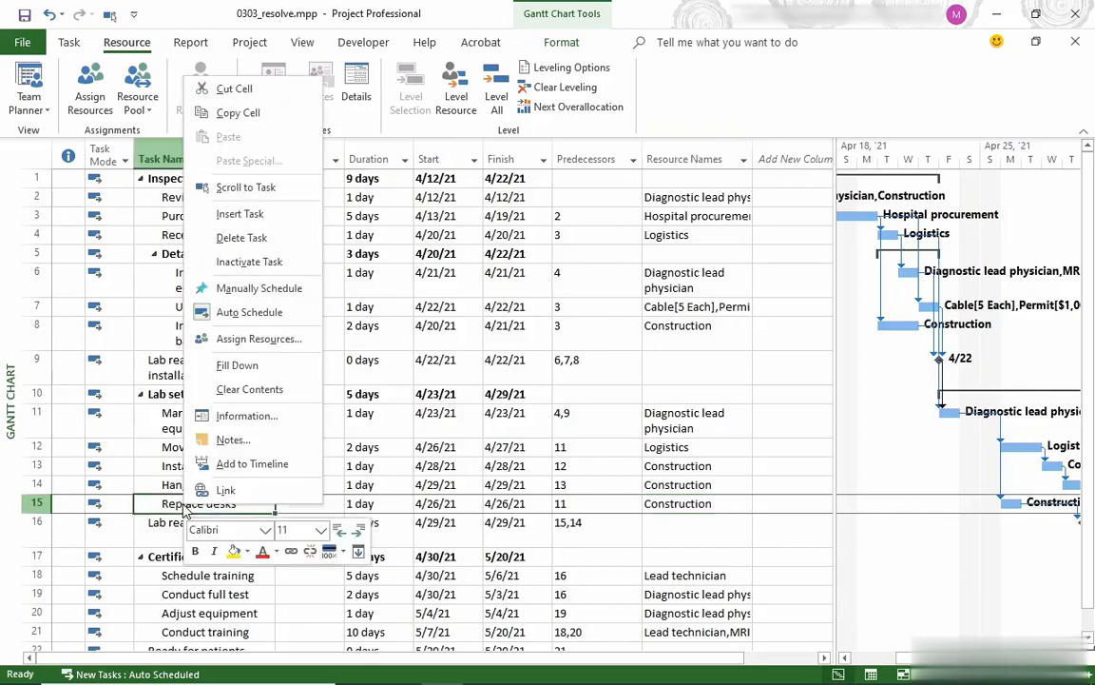
pyautogui.click(232, 440)
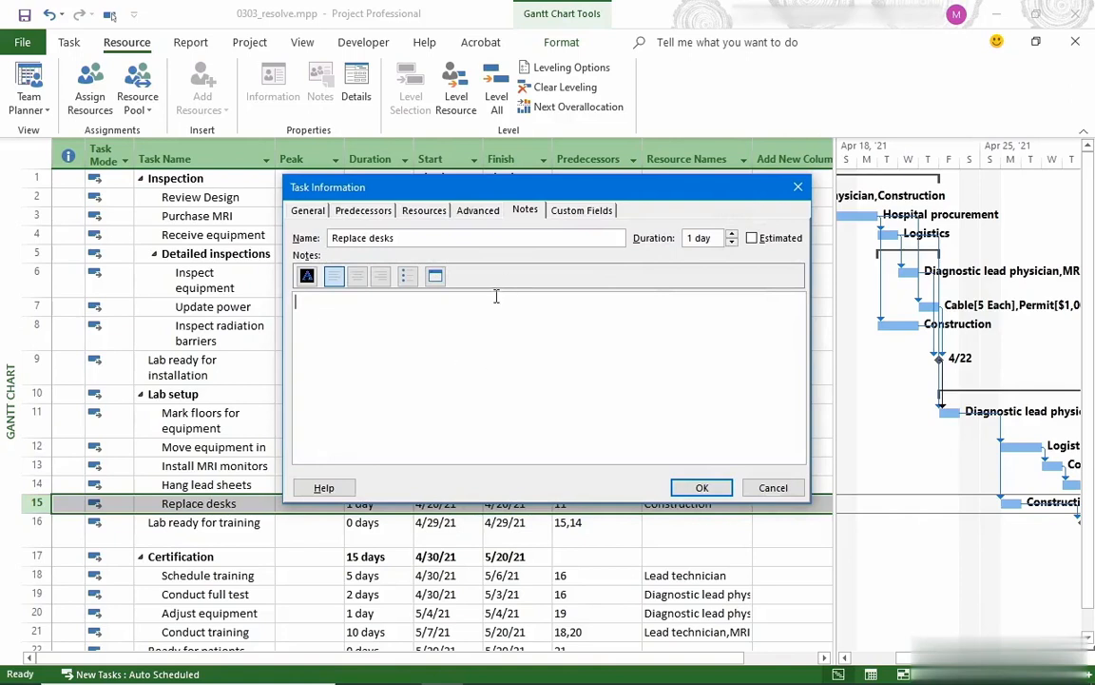
pyautogui.write('replace logistics with con')
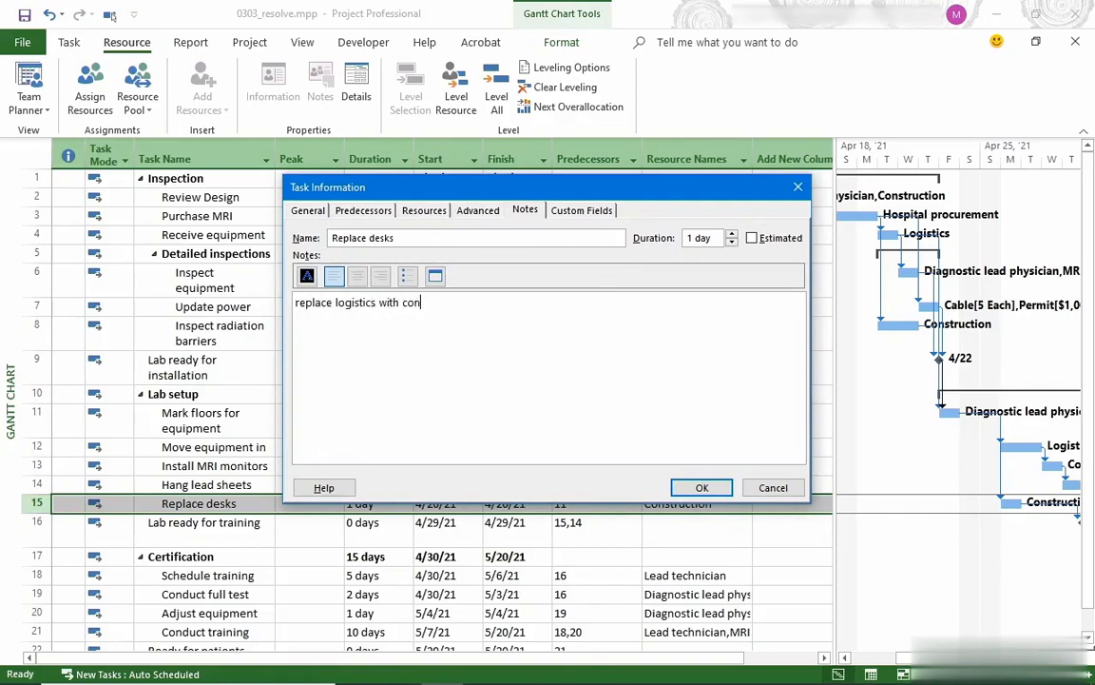
pyautogui.write('struction to remove o')
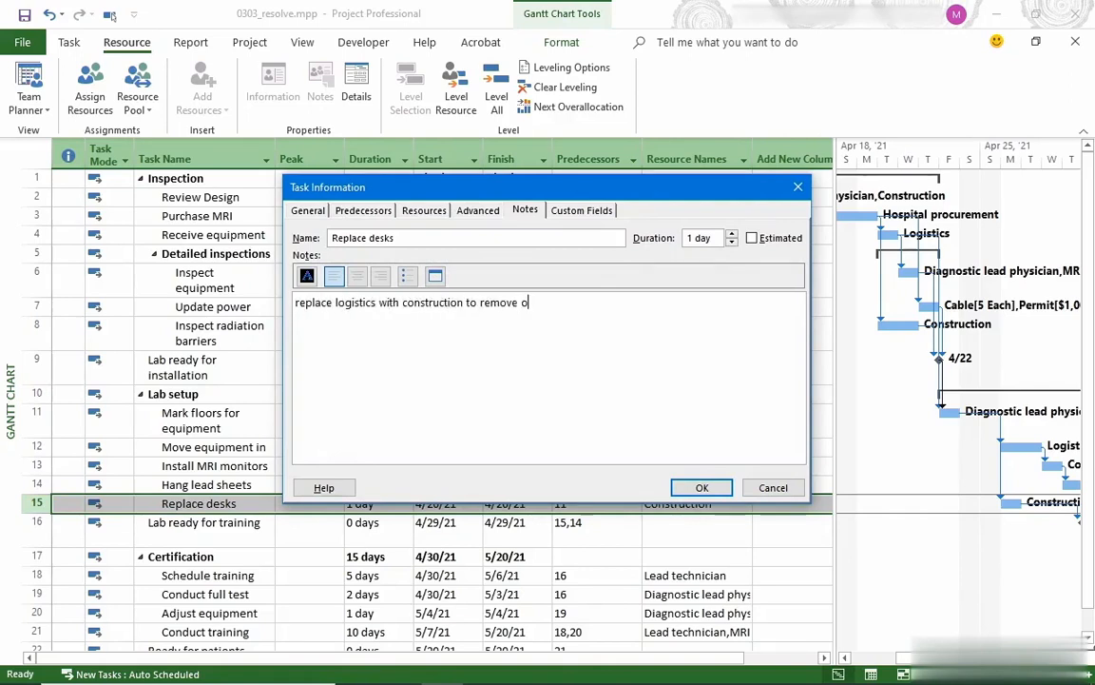
pyautogui.write('verallocations from moving equip task')
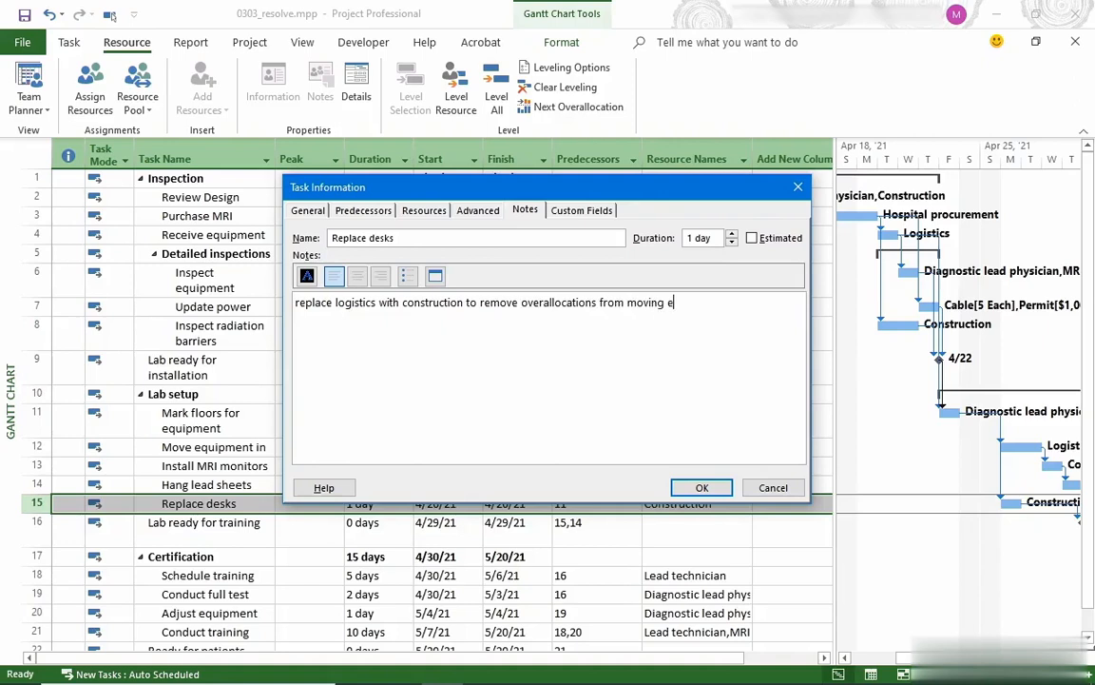
pyautogui.click(701, 487)
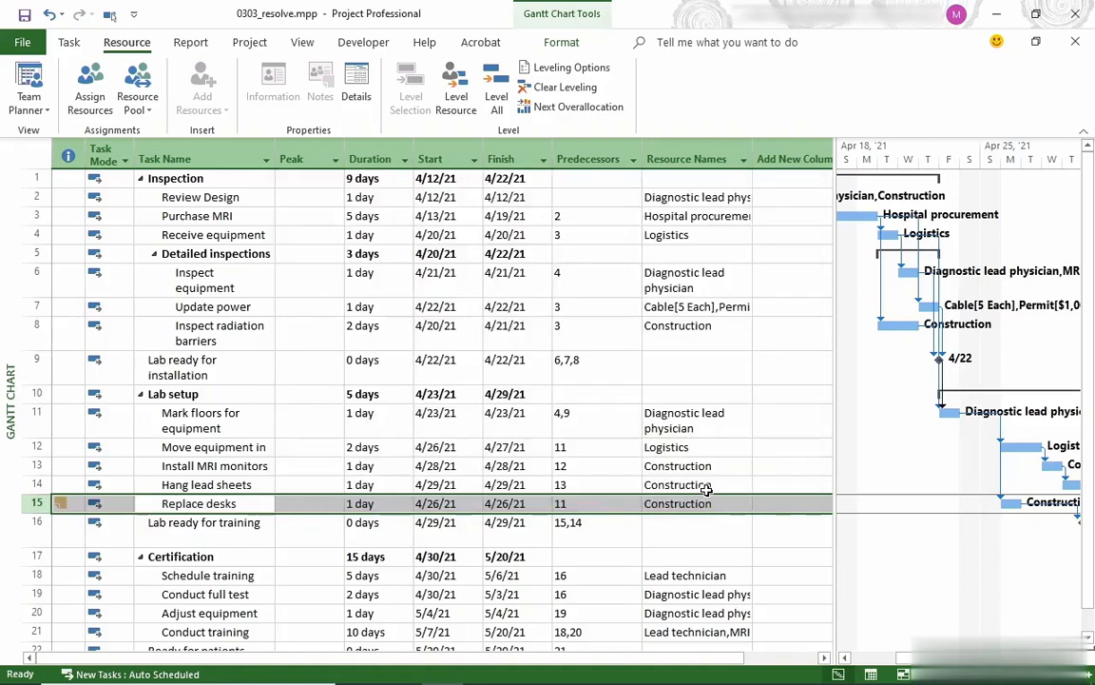
pyautogui.click(61, 525)
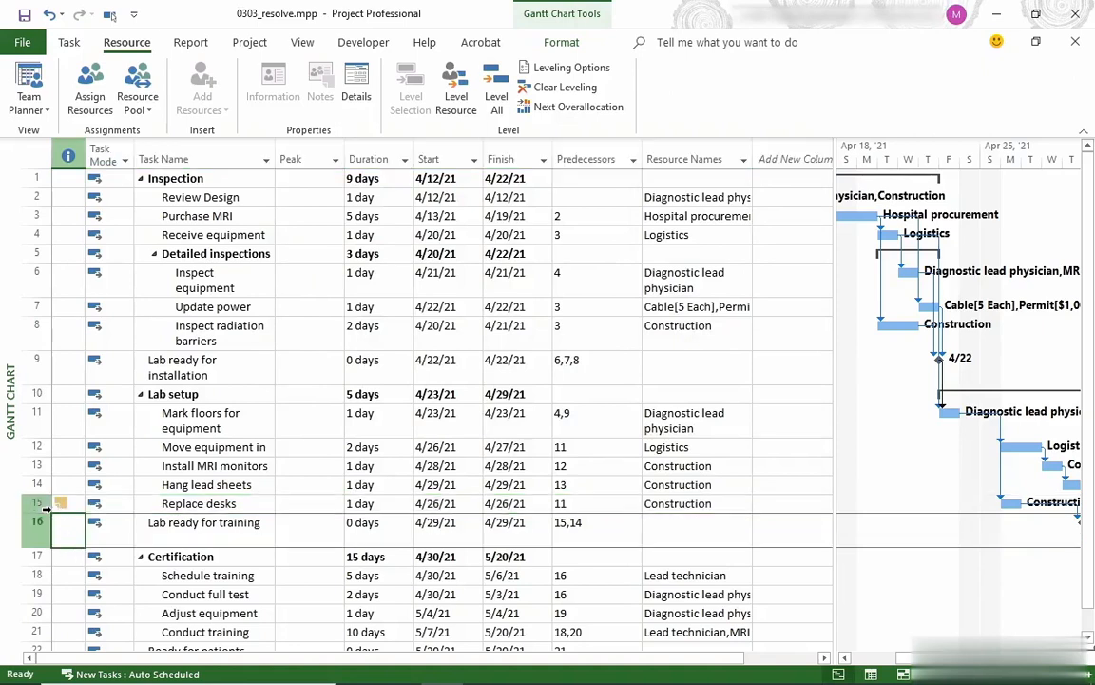
pyautogui.moveTo(61, 502)
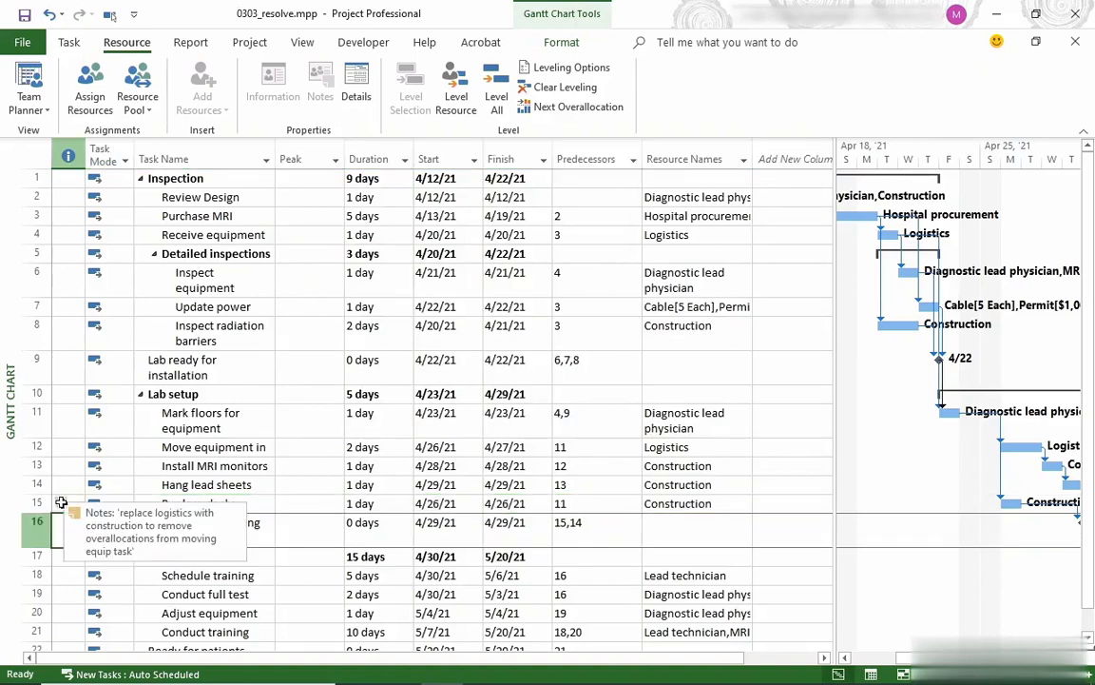